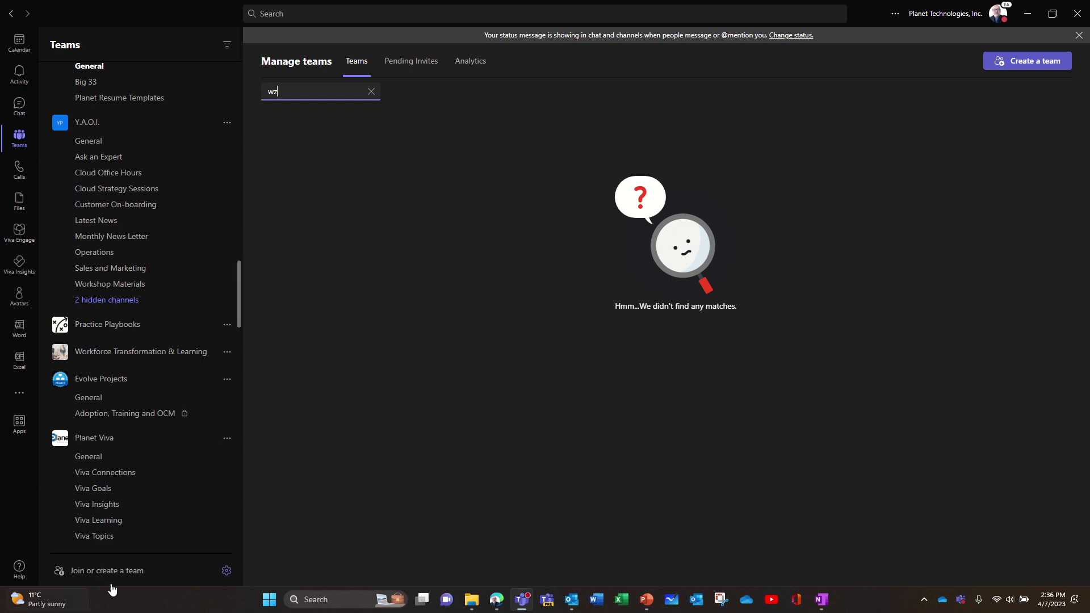
Start creating a new team based on an existing team
left_click(1039, 64)
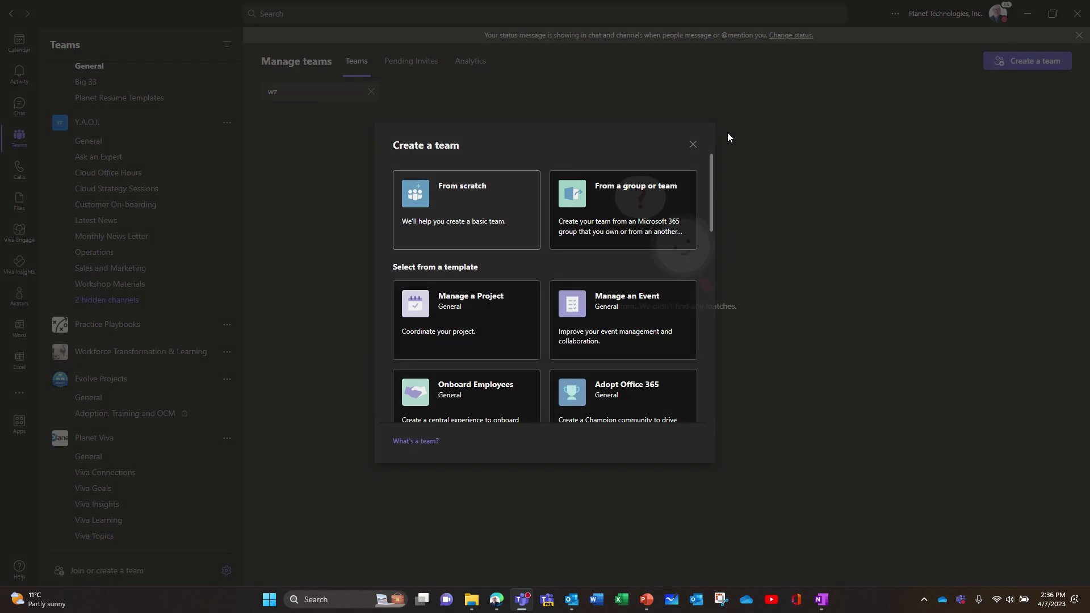
left_click(635, 206)
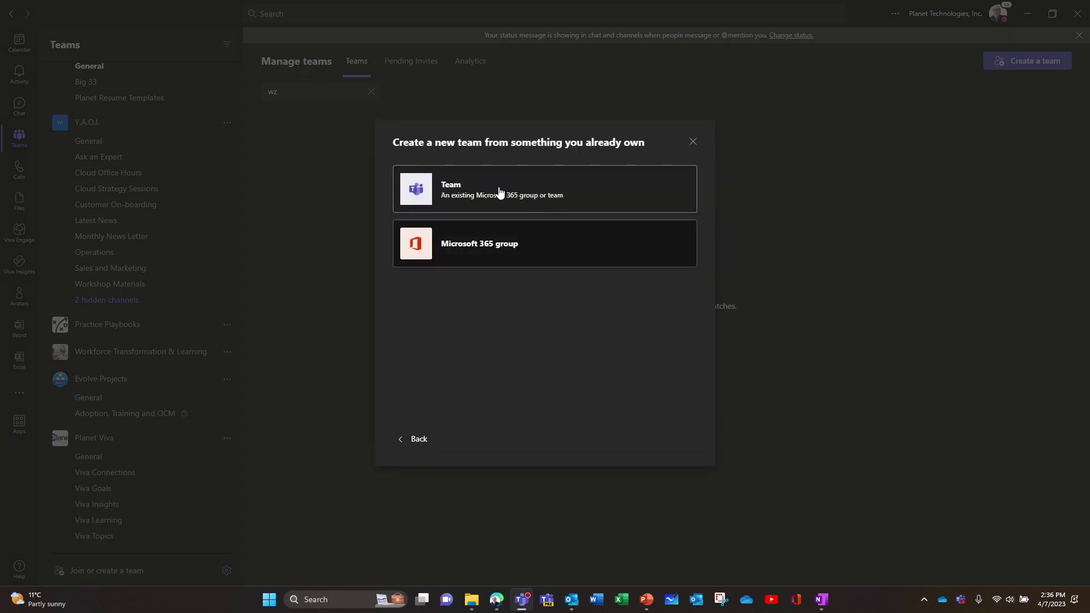
left_click(501, 196)
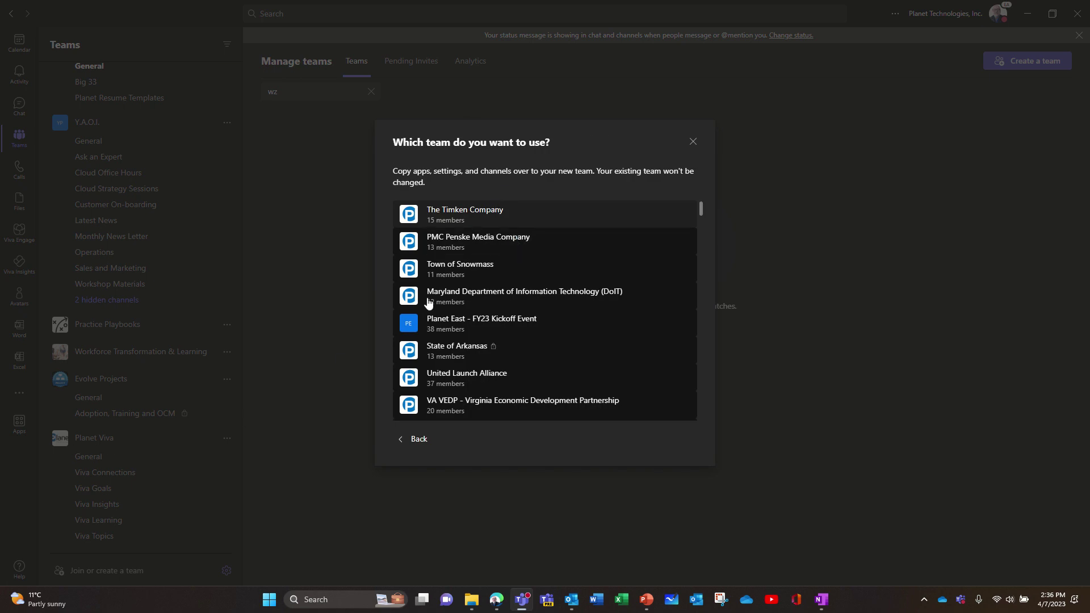
Choose the Planet Viva team as the template for the new team
scroll(491, 354, "down", 3)
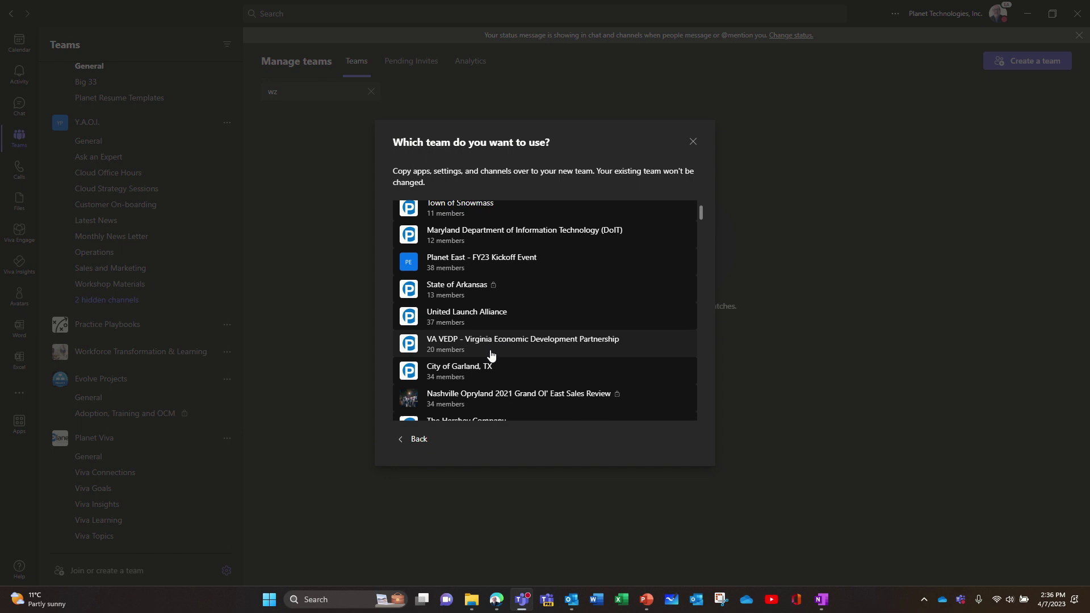
scroll(482, 351, "down", 4)
scroll(479, 348, "down", 2)
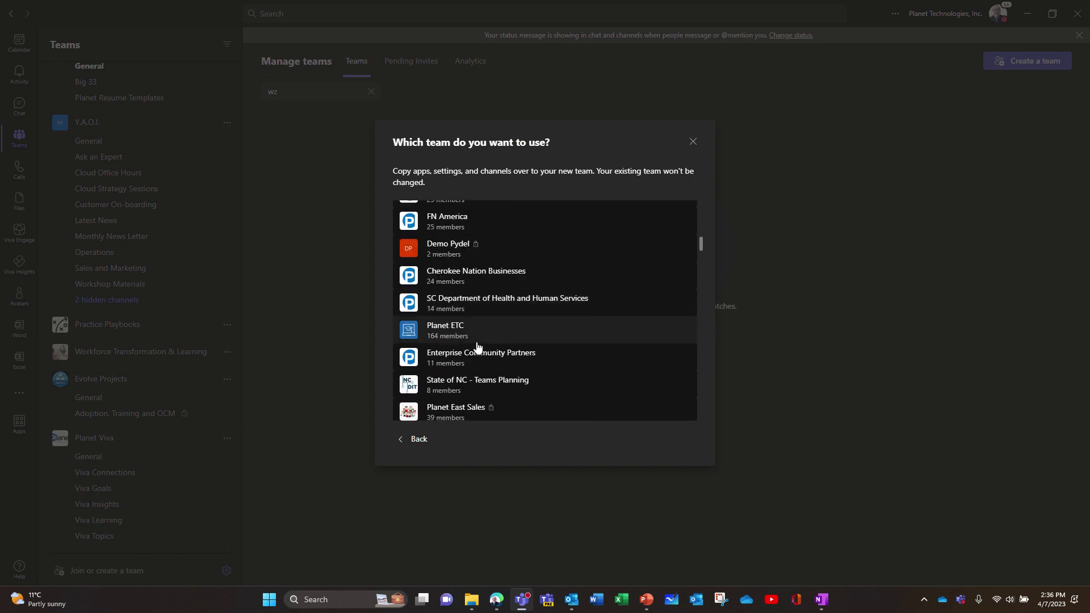
scroll(488, 347, "down", 1)
scroll(526, 326, "down", 2)
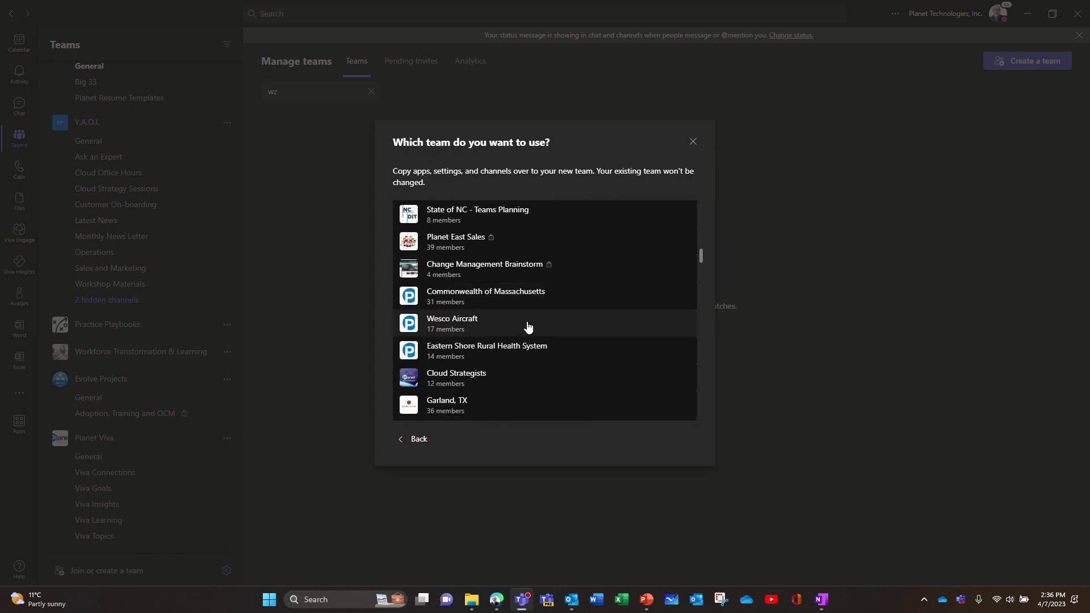
scroll(527, 327, "down", 4)
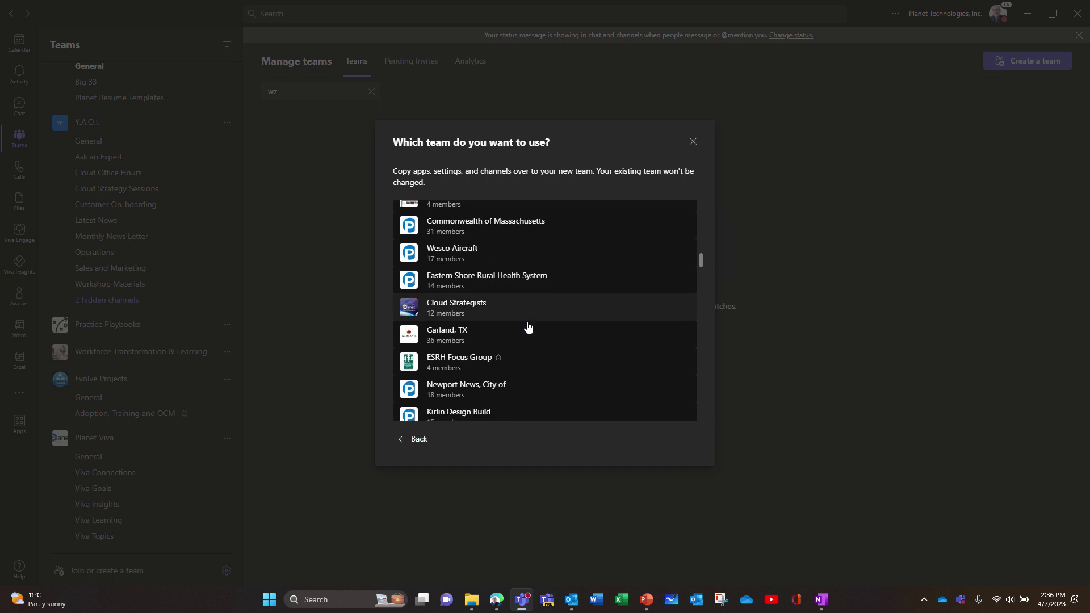
scroll(528, 327, "down", 7)
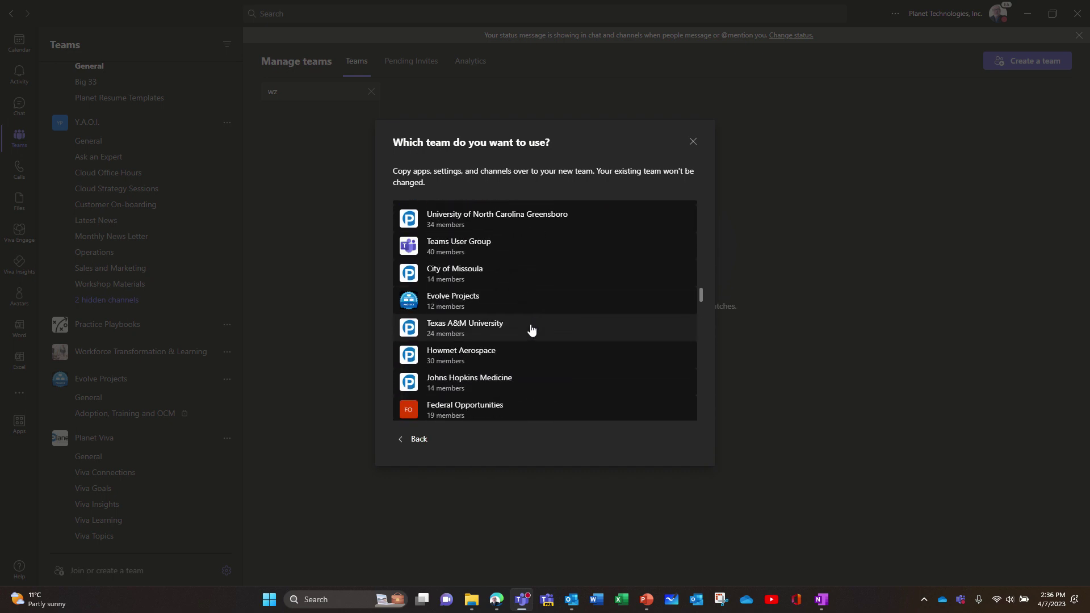
scroll(531, 330, "down", 5)
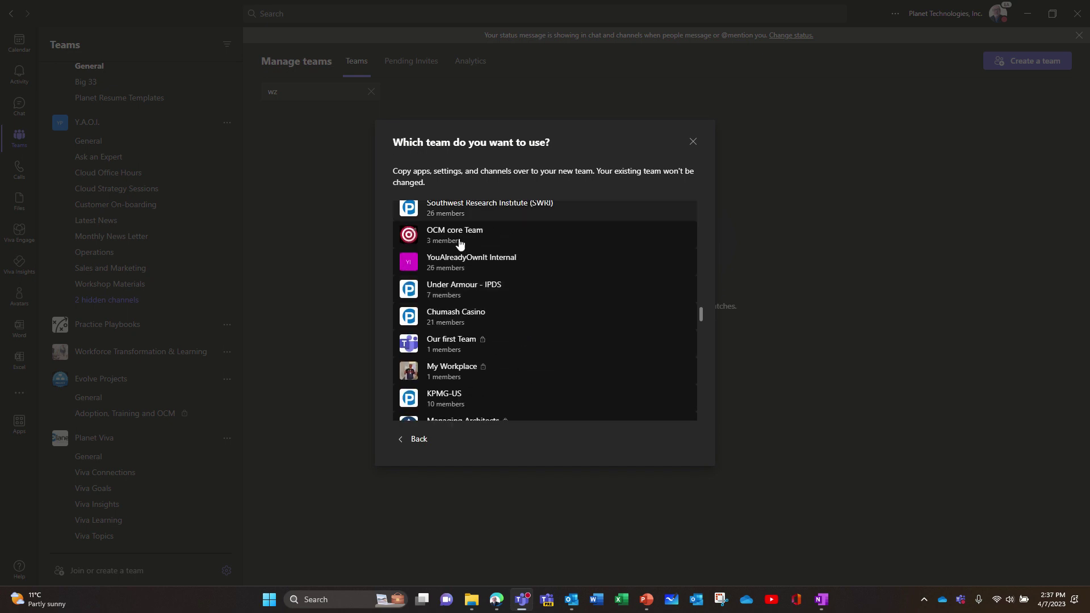
scroll(499, 341, "down", 2)
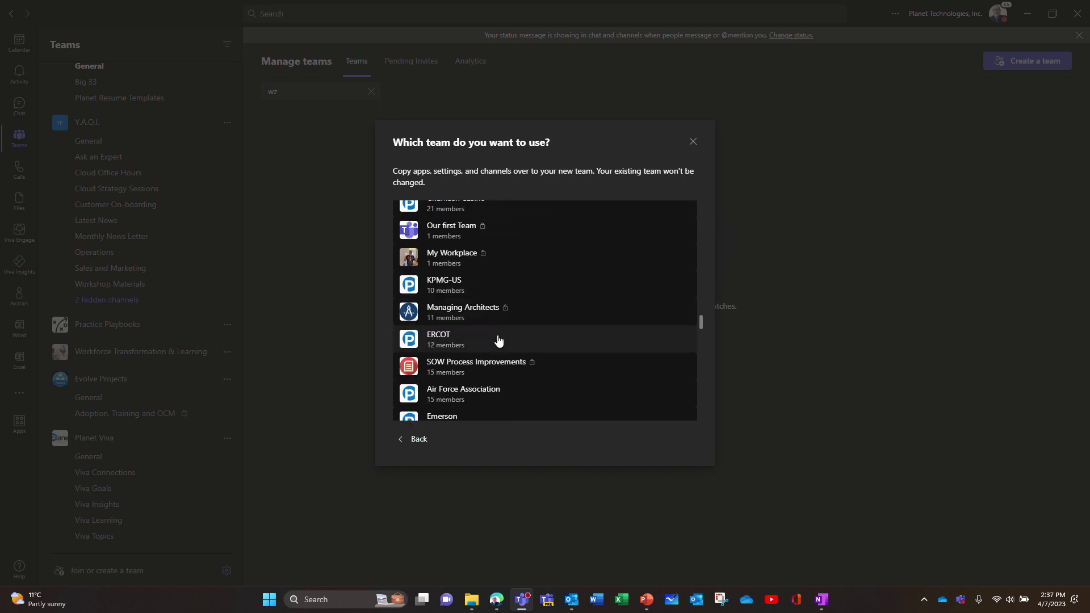
scroll(499, 341, "down", 4)
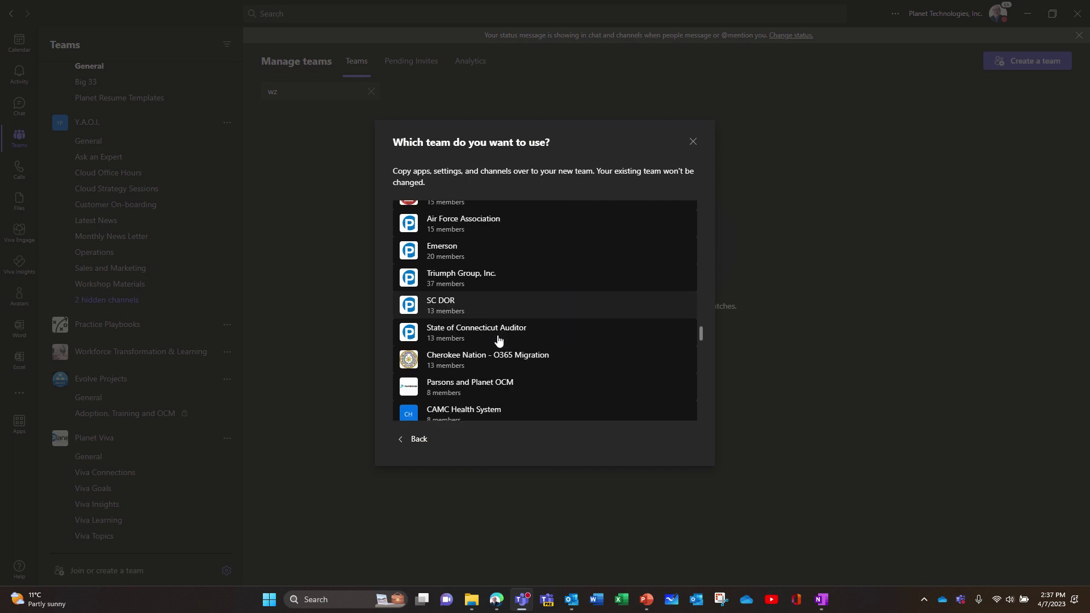
scroll(498, 340, "down", 4)
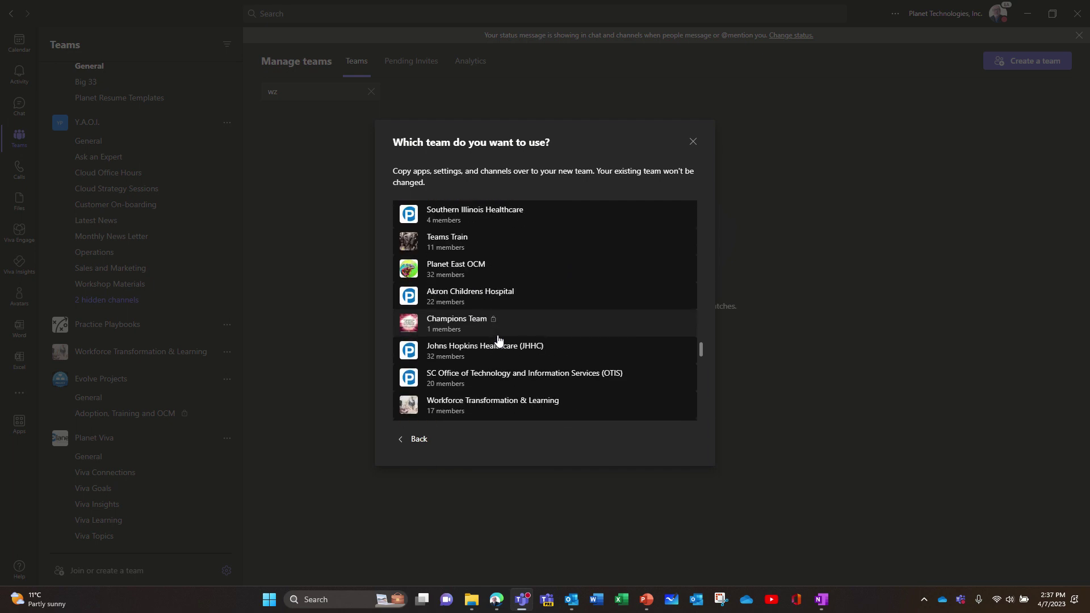
scroll(498, 340, "down", 4)
scroll(498, 340, "down", 2)
left_click(518, 285)
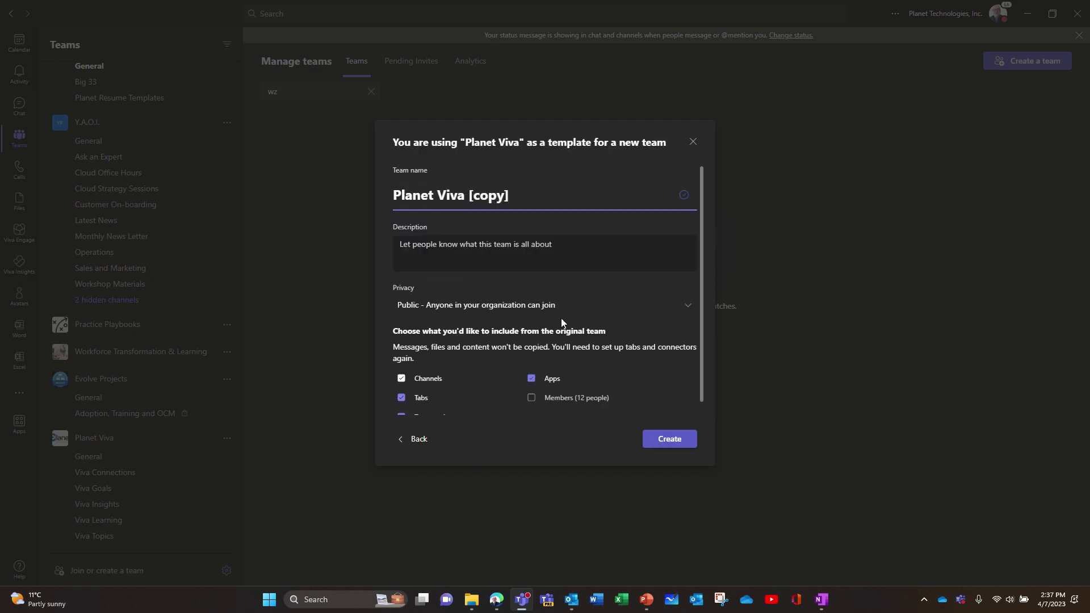
Create the Planet Viva [copy] team with the description "This is a copy for test", without adding any members
scroll(437, 378, "down", 1)
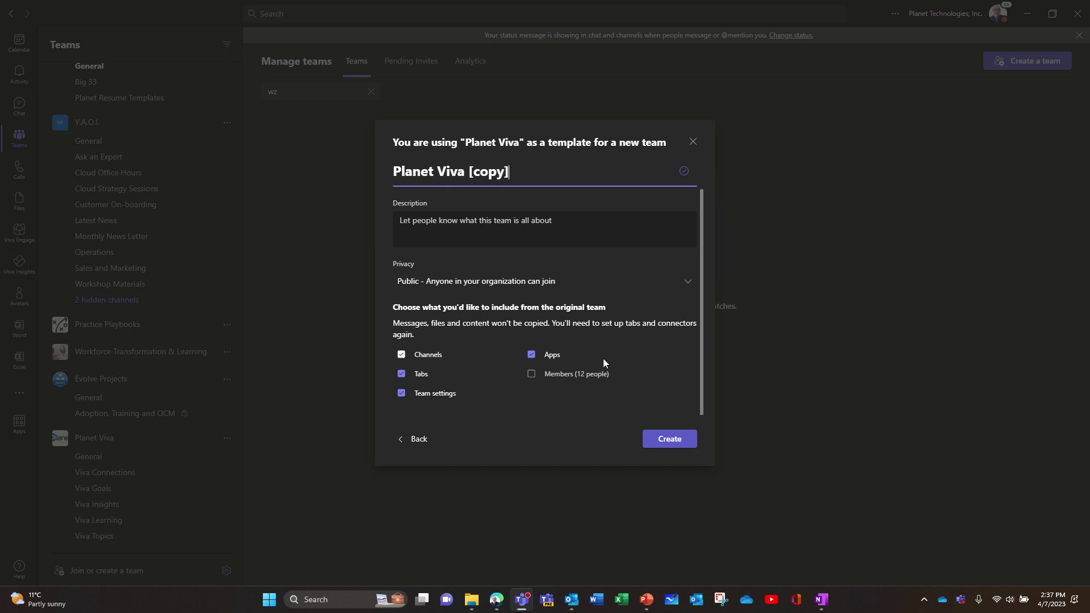
left_click(465, 230)
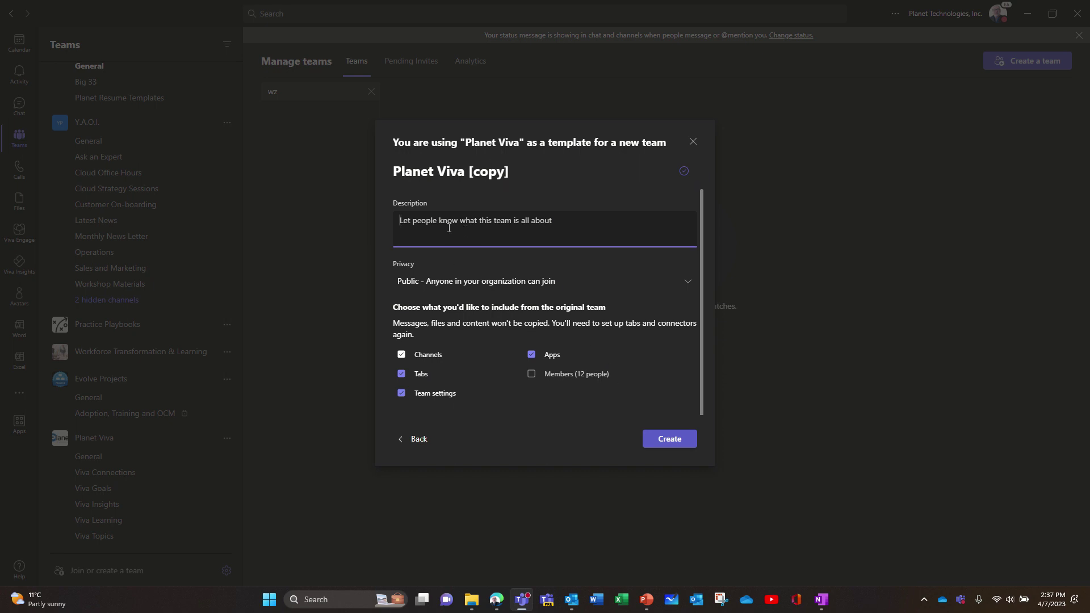
type("This is a ")
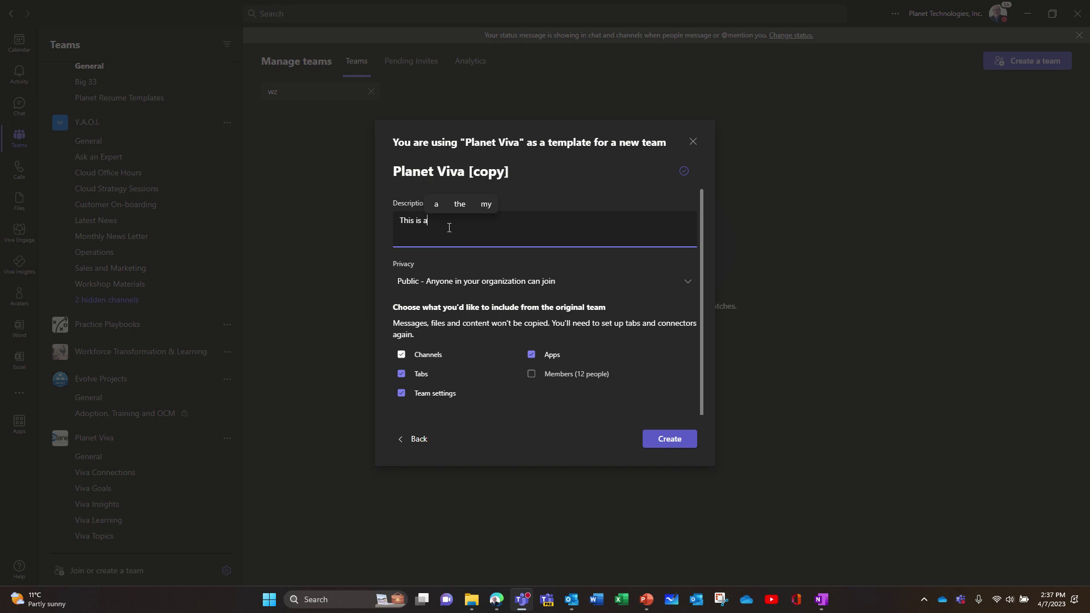
type("copy for test")
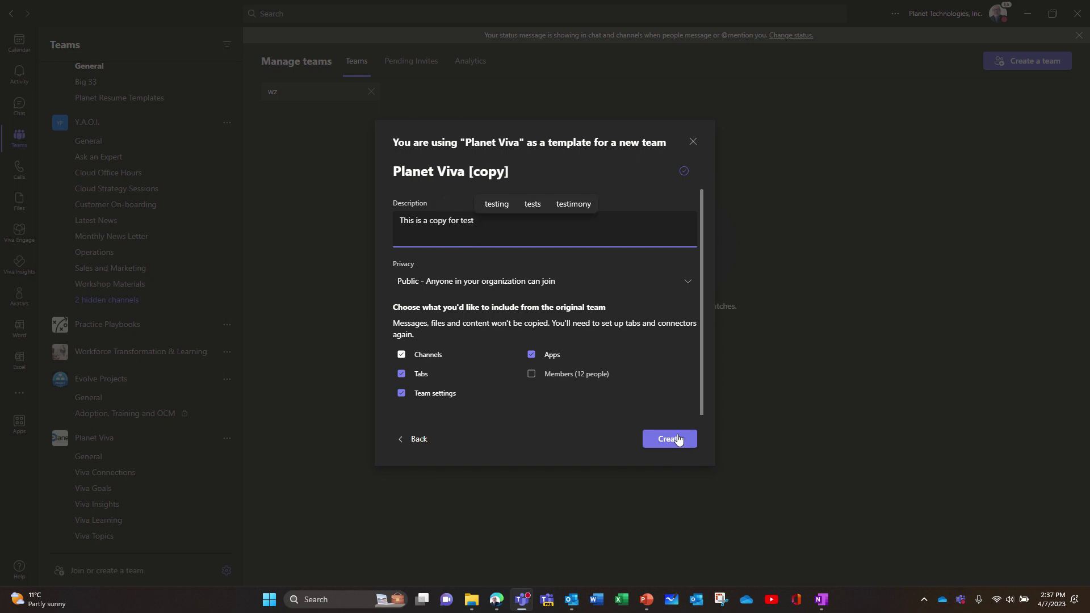
left_click(677, 438)
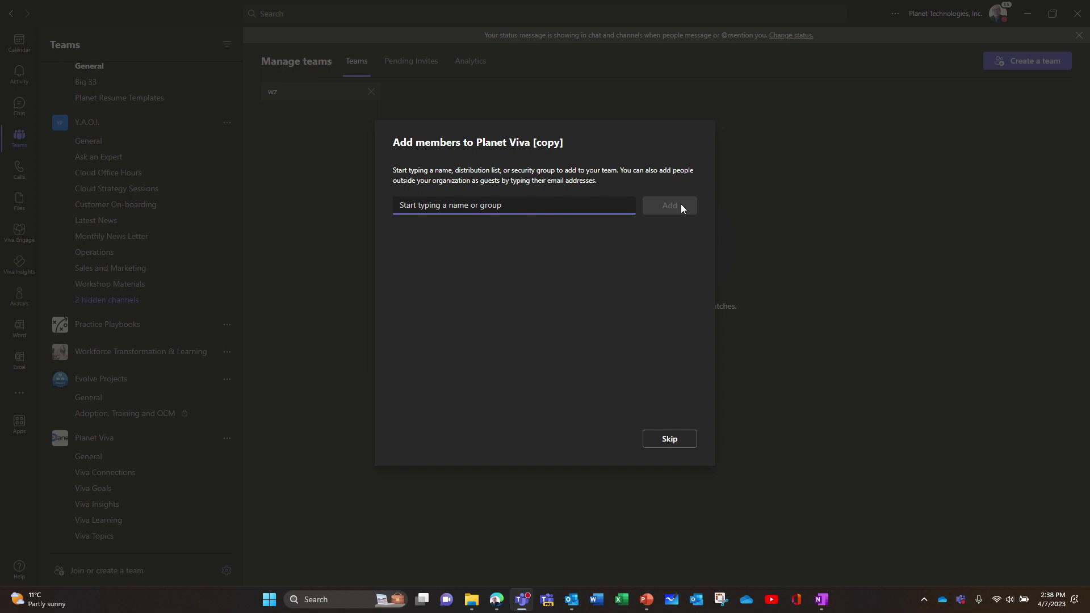
left_click(673, 440)
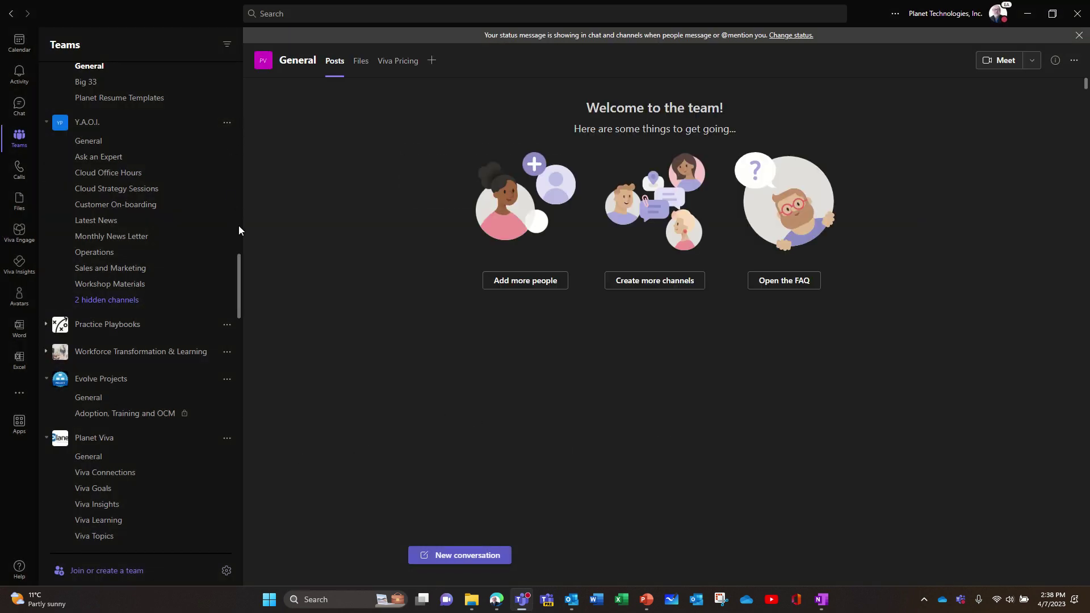
Check the Viva pricing pages in the General and Viva Connections channels of the Planet Viva [copy] team
left_click_drag(238, 308, 247, 529)
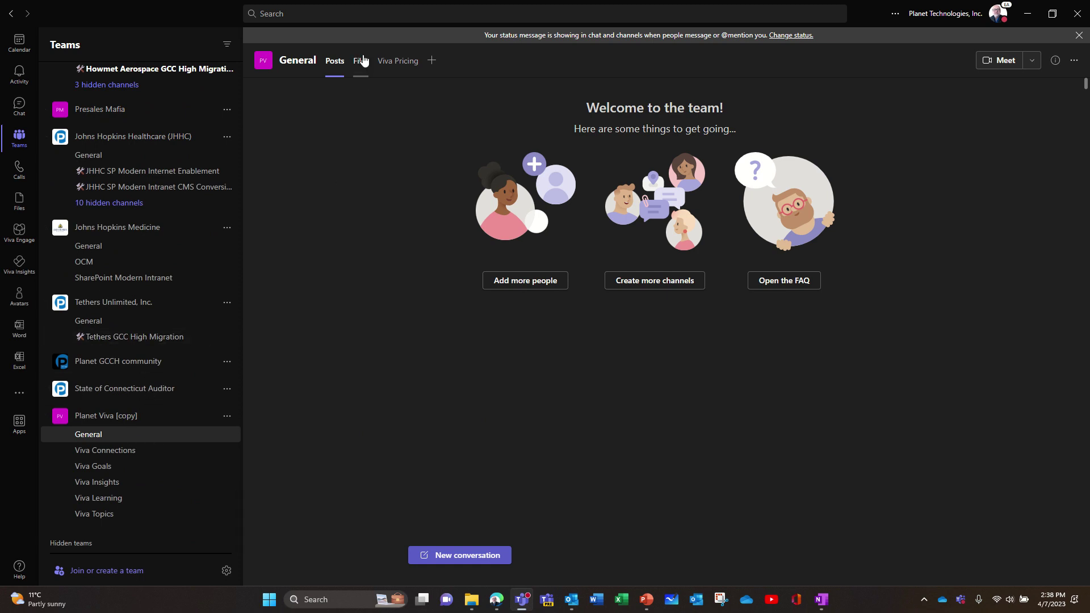
left_click(391, 68)
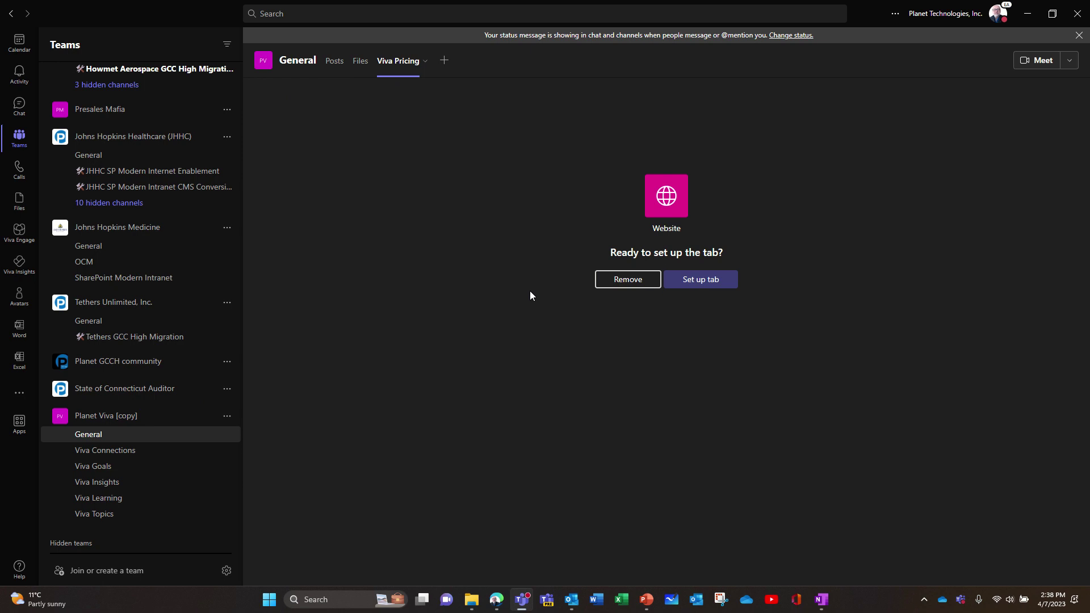
left_click(118, 452)
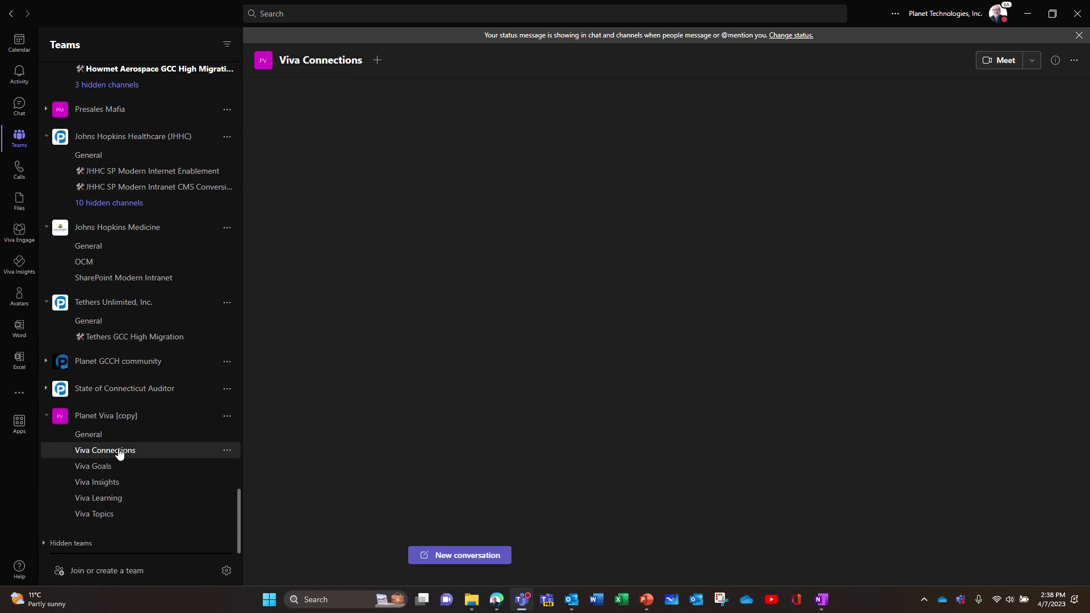
left_click(448, 64)
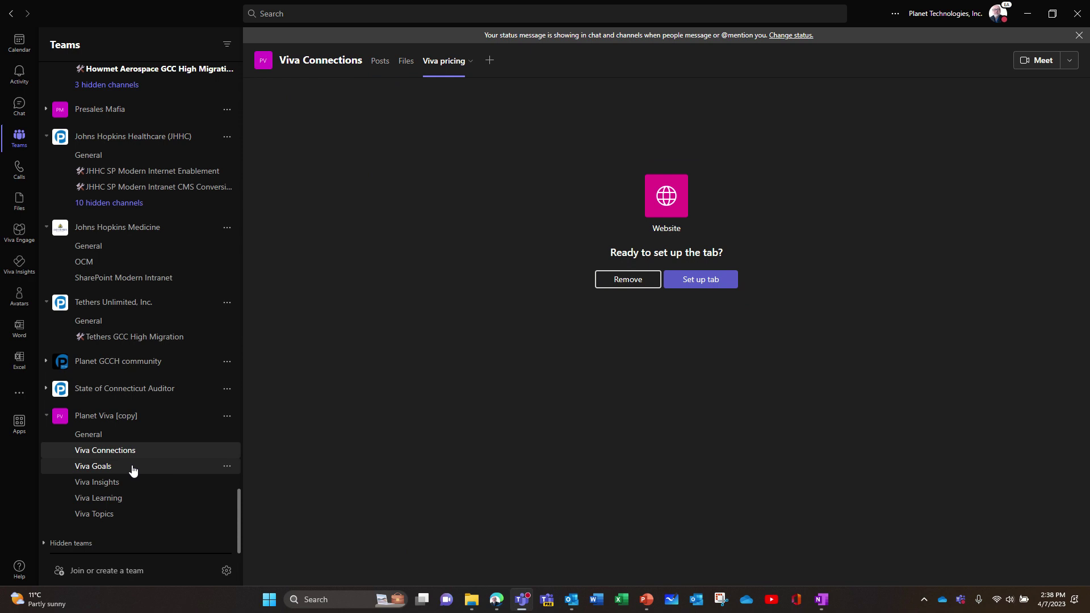
View the Viva Insights channel and the General channel's files in the Planet Viva [copy] team
left_click(118, 483)
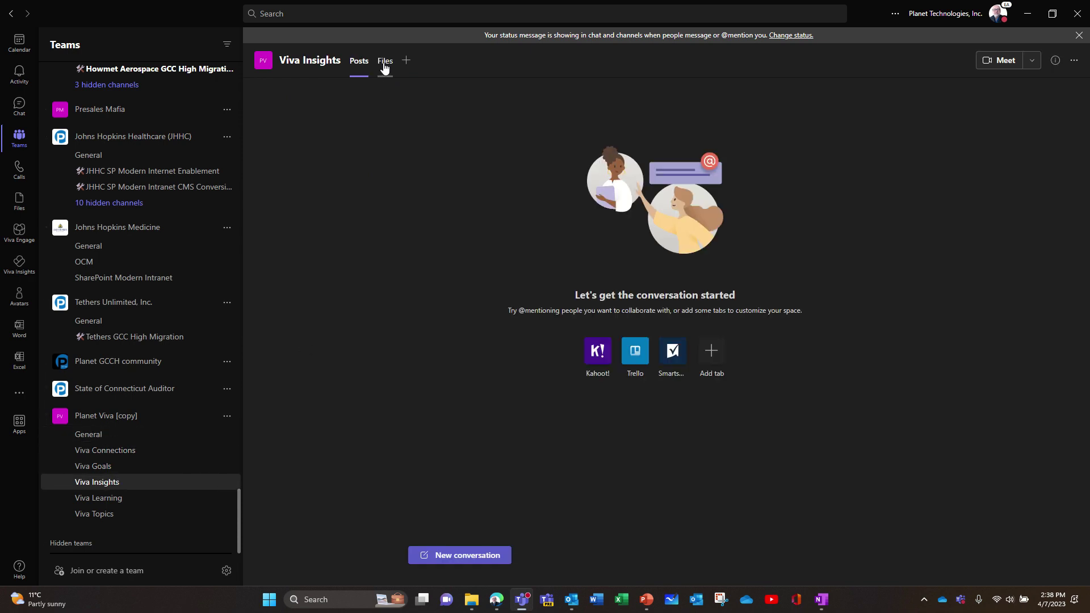
left_click(116, 436)
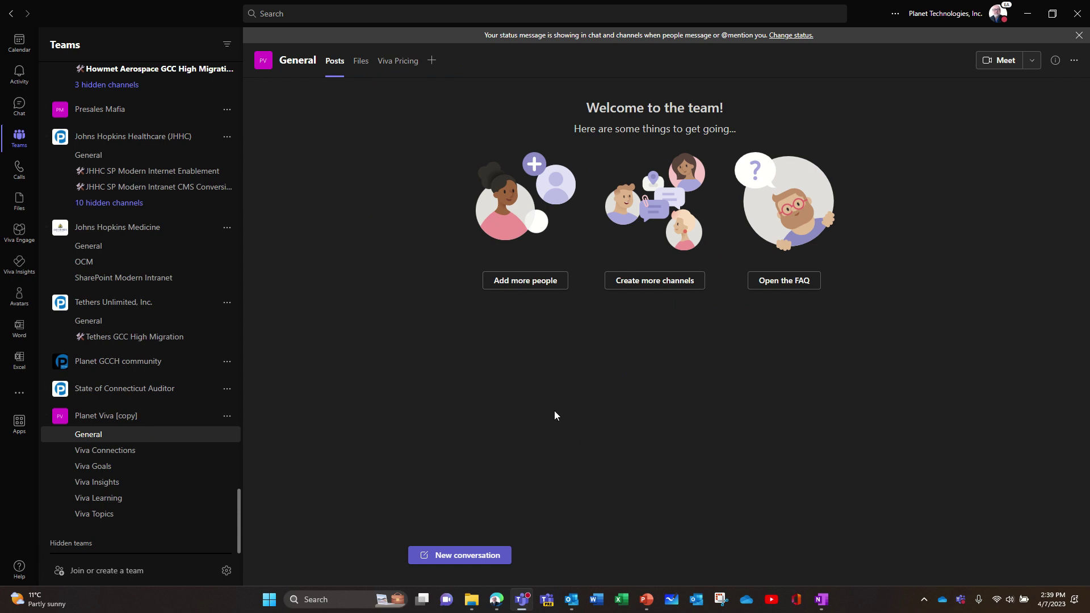
left_click(361, 62)
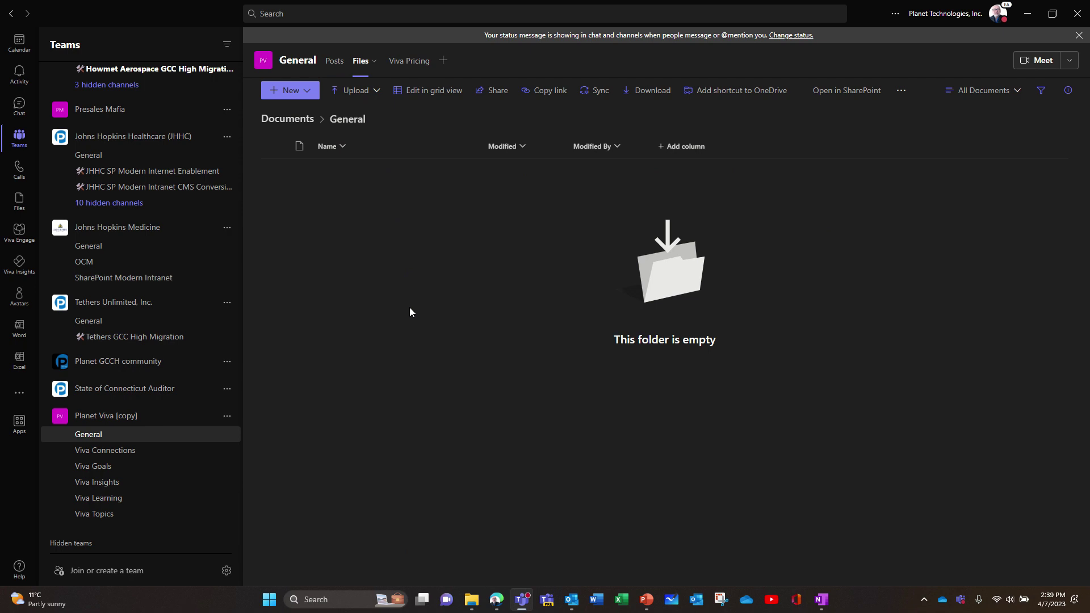
Examine the Viva Pricing page and the files in the General channel of the original Planet Viva team
scroll(181, 278, "up", 2)
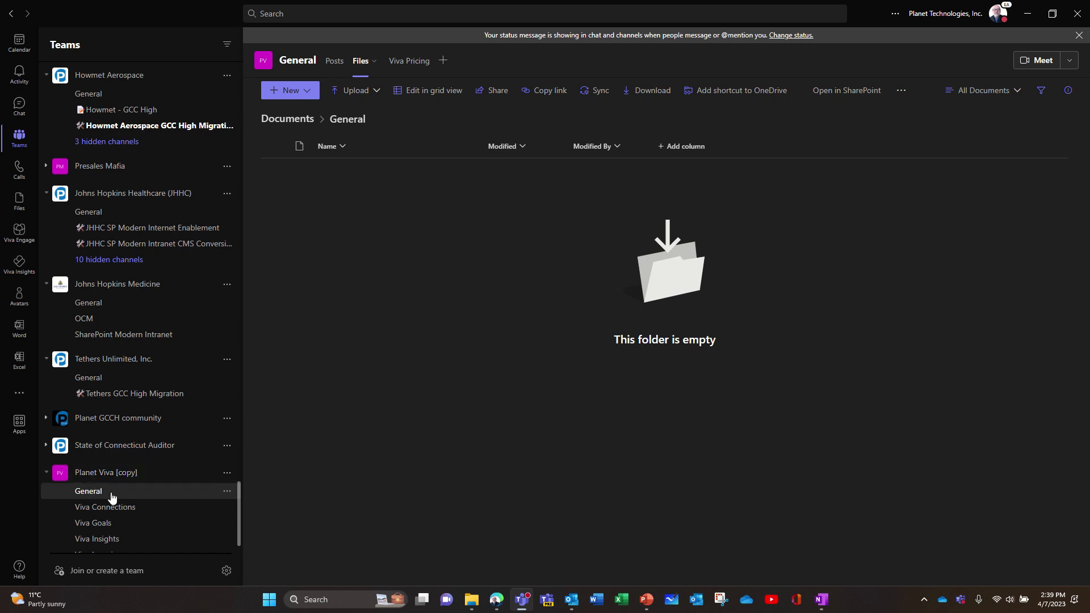
scroll(153, 451, "up", 5)
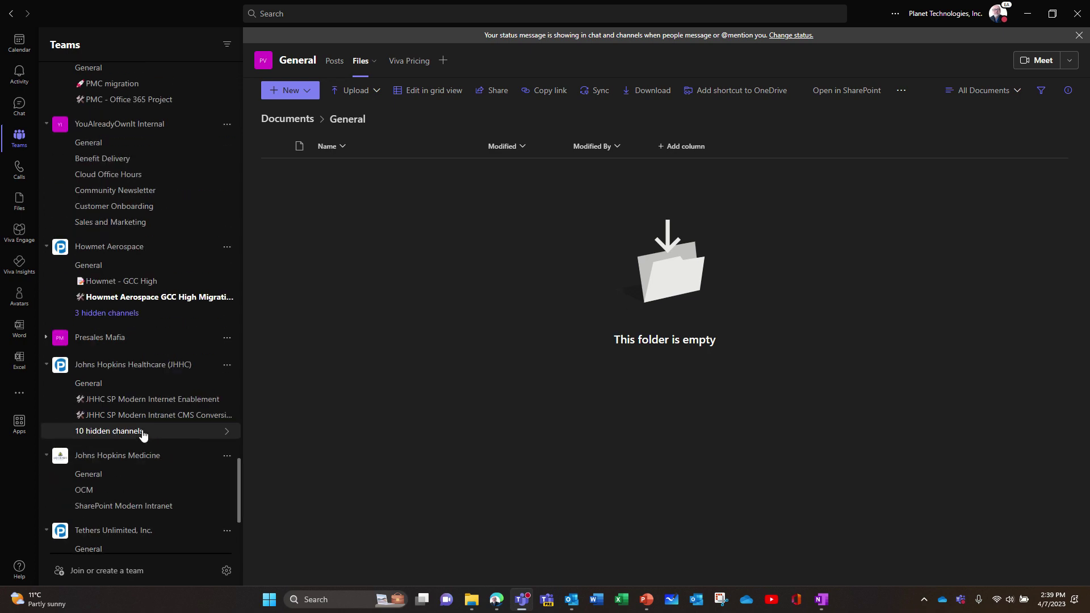
scroll(143, 436, "up", 5)
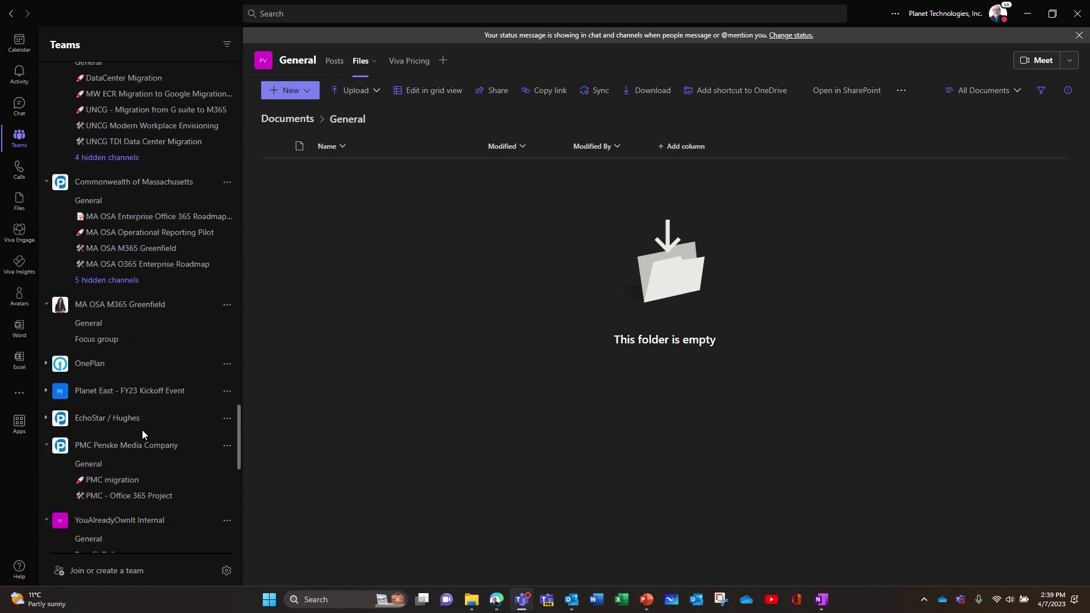
scroll(143, 435, "up", 1)
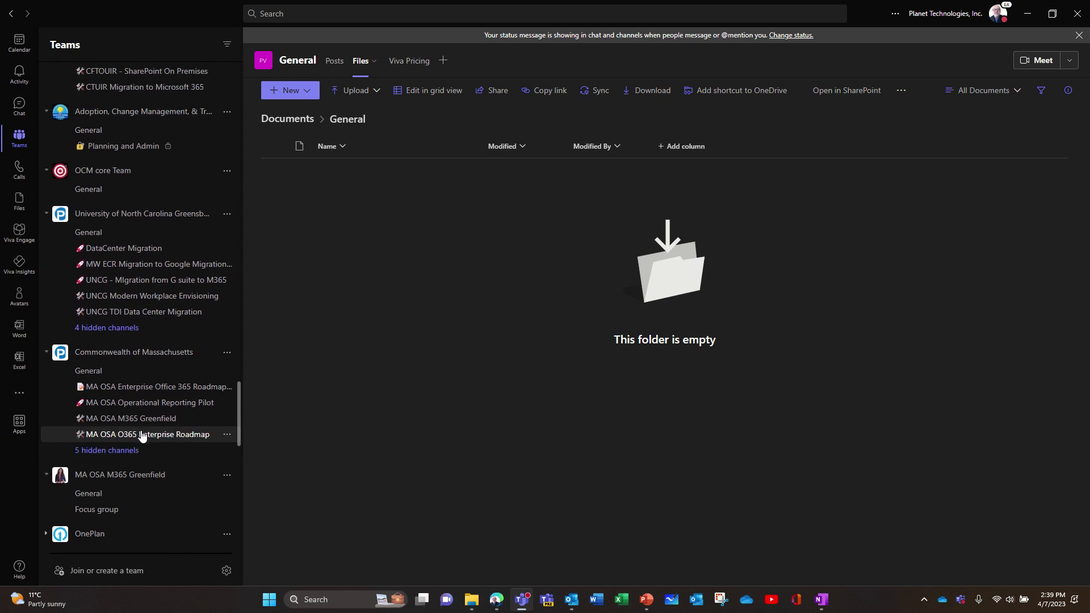
scroll(143, 435, "up", 2)
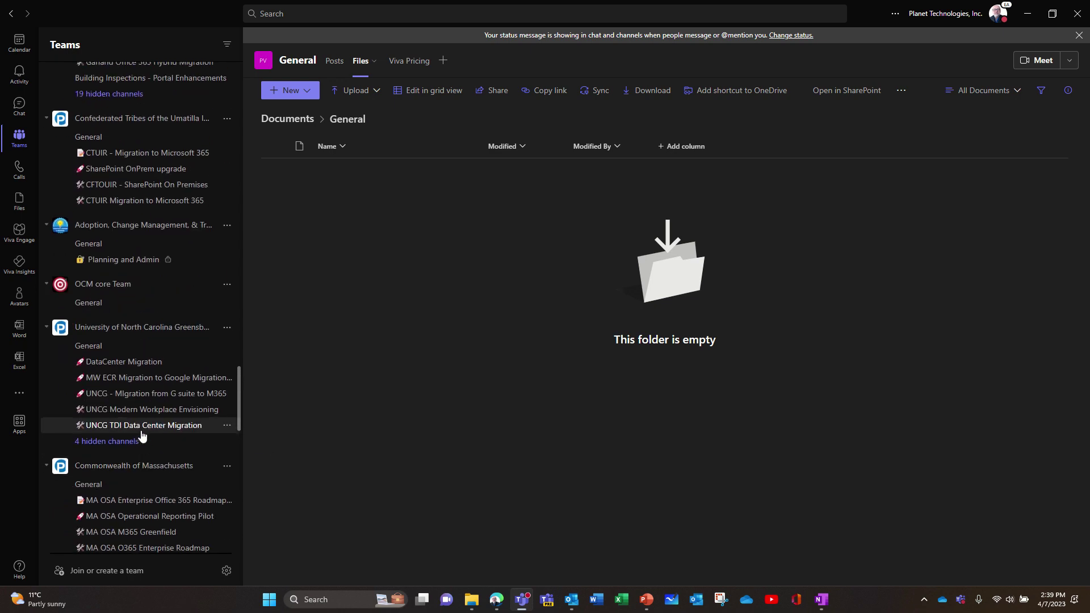
scroll(143, 436, "up", 7)
scroll(142, 435, "up", 4)
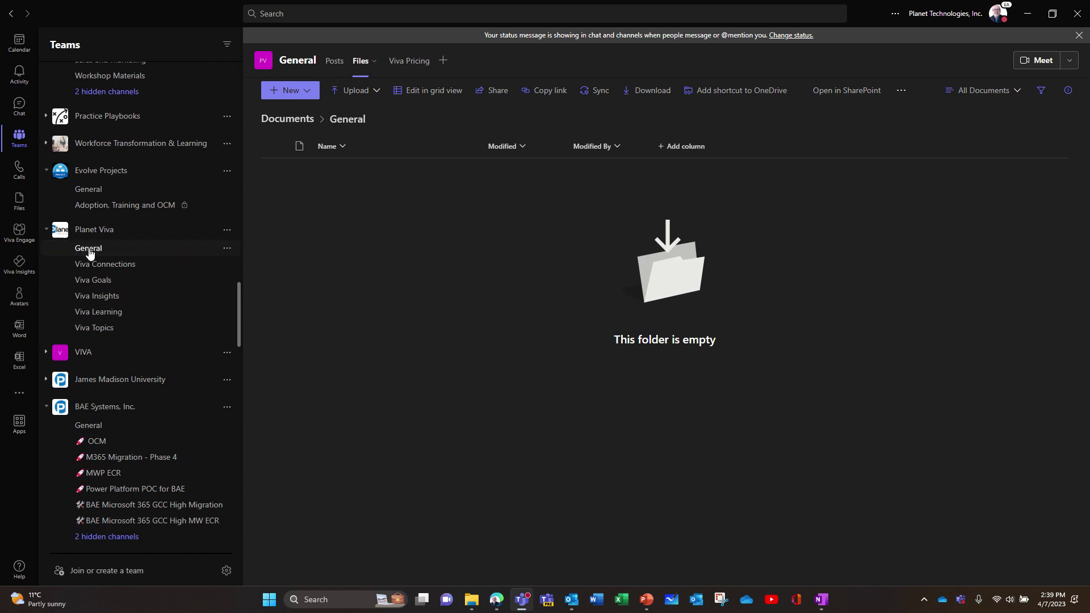
left_click(90, 250)
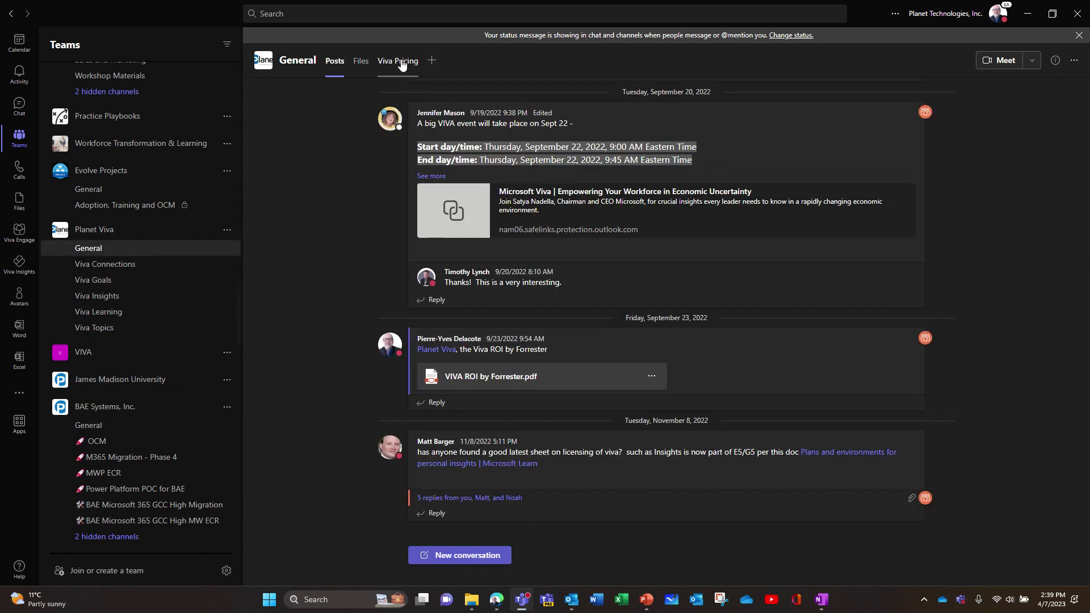
left_click(400, 63)
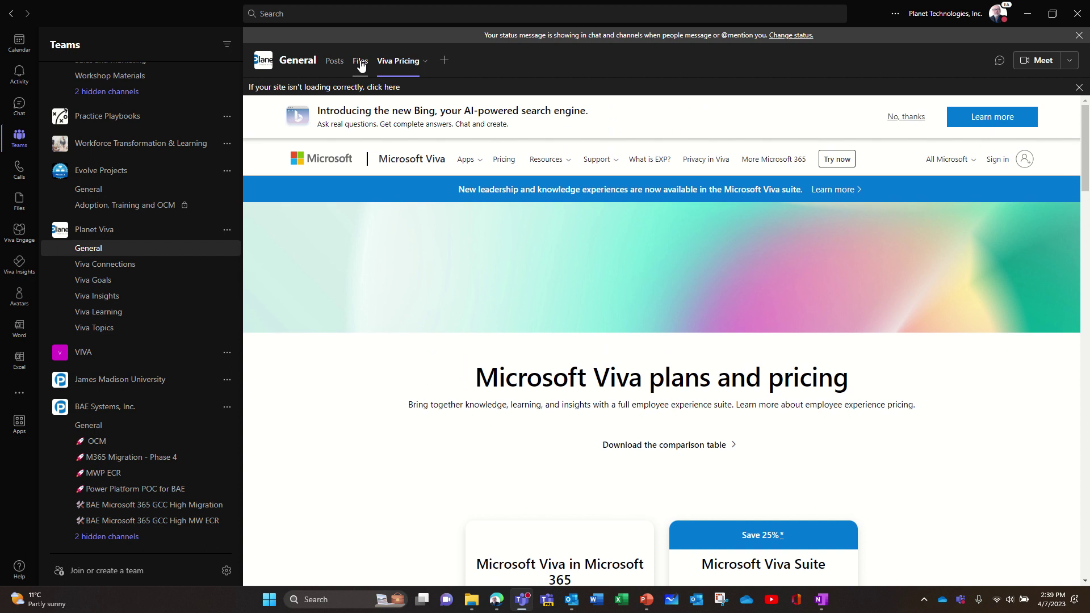
left_click(360, 64)
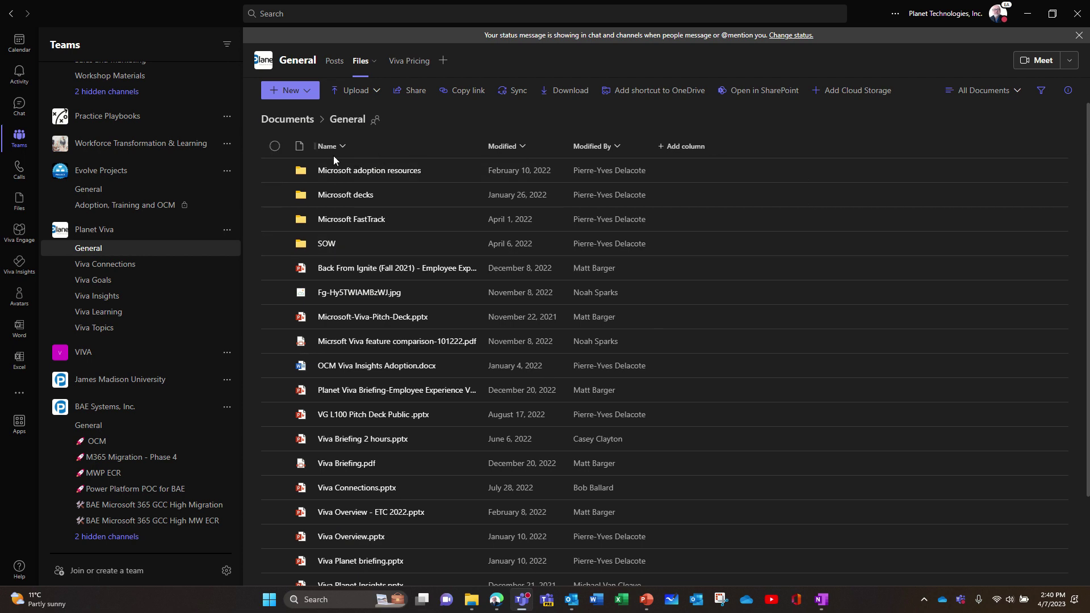
Select all items in the original Planet Viva team's General folder and start copying them, opening the list of further destinations
left_click(275, 147)
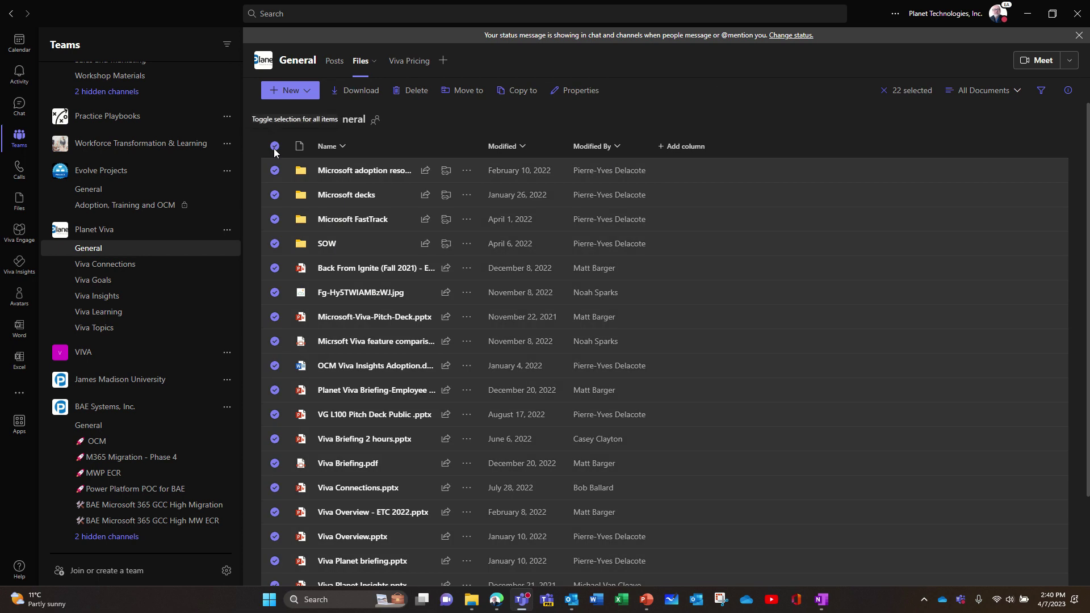
left_click(521, 92)
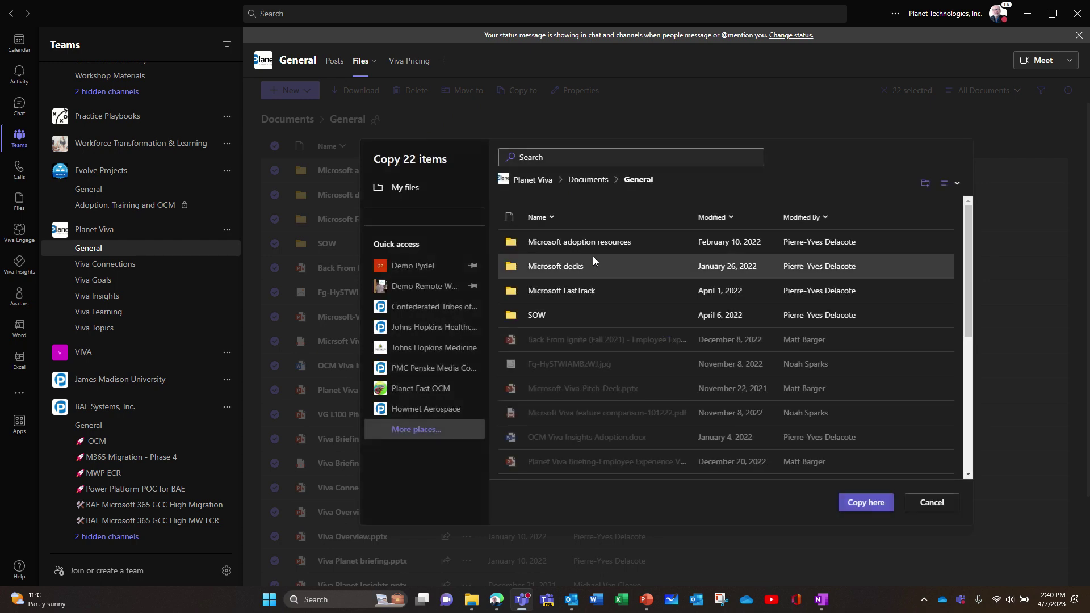
left_click(423, 432)
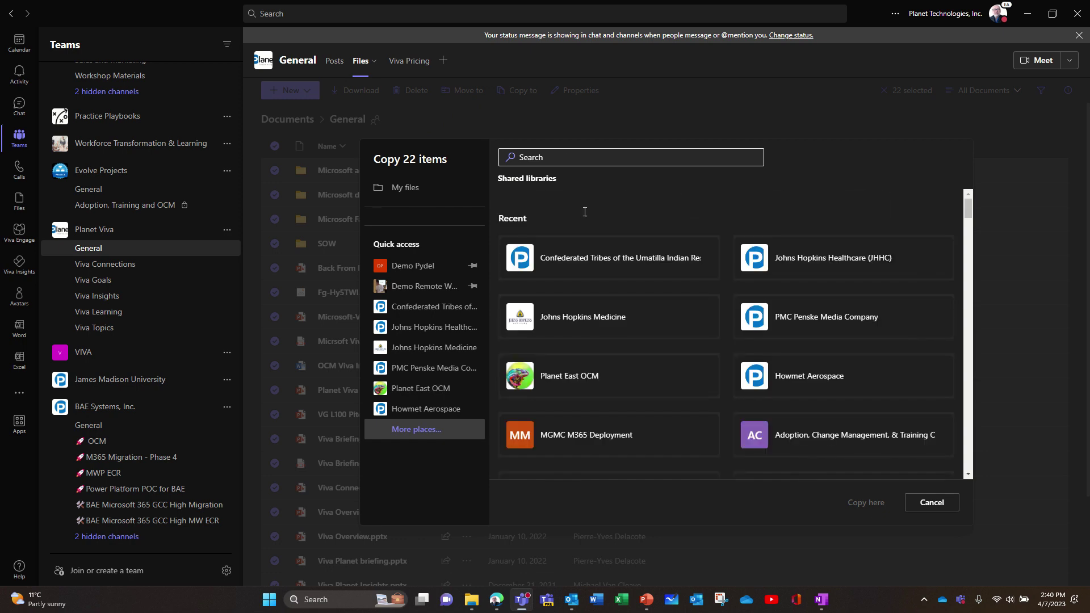
Try to locate the destination team by browsing the shared libraries and searching for "planet viva"
scroll(866, 336, "down", 15)
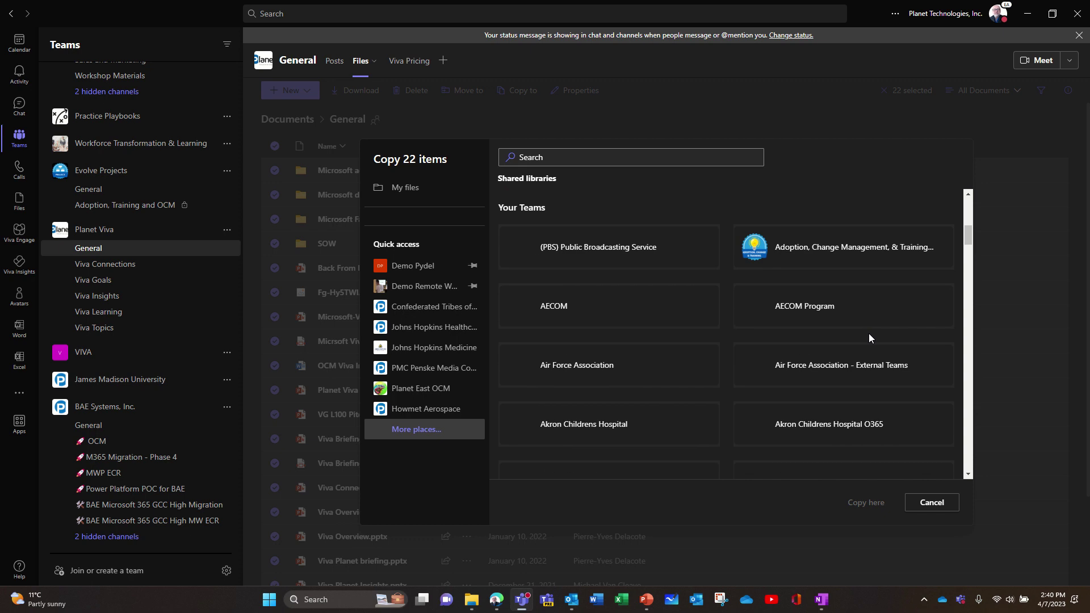
scroll(841, 349, "down", 15)
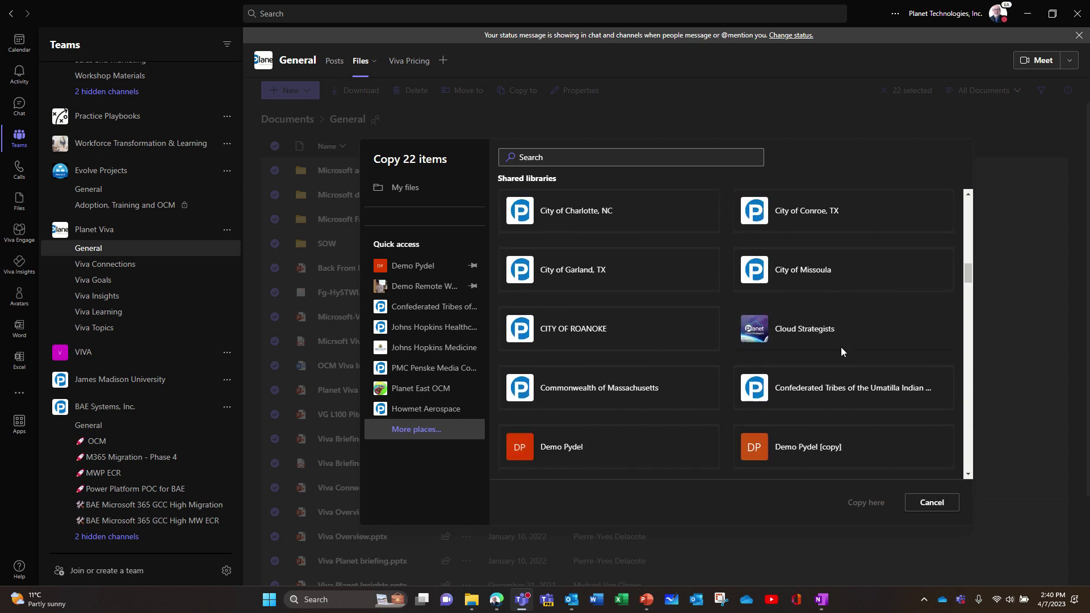
scroll(841, 350, "down", 15)
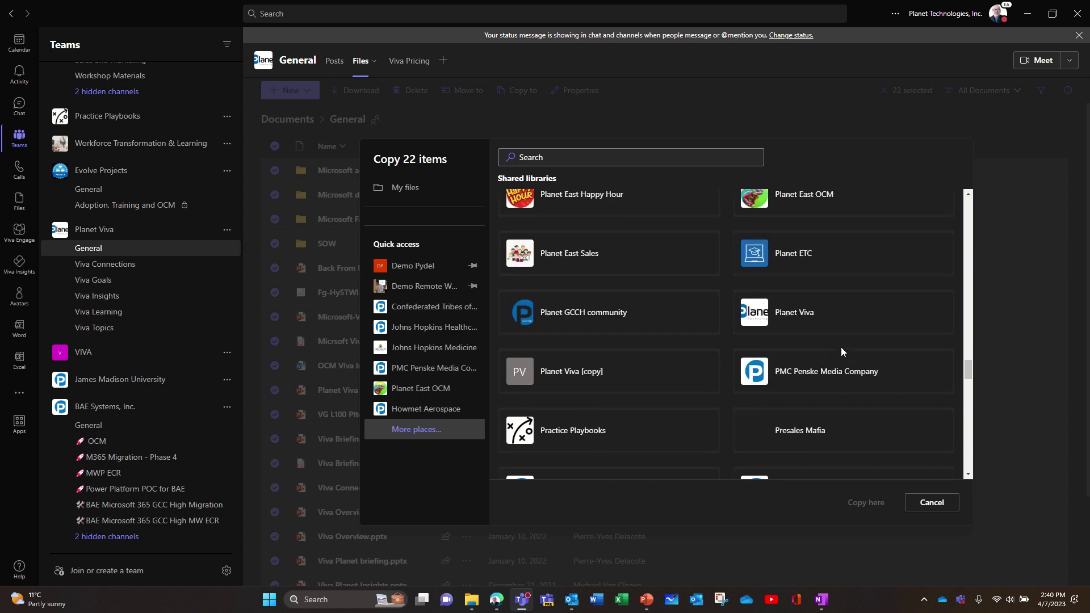
scroll(841, 352, "down", 5)
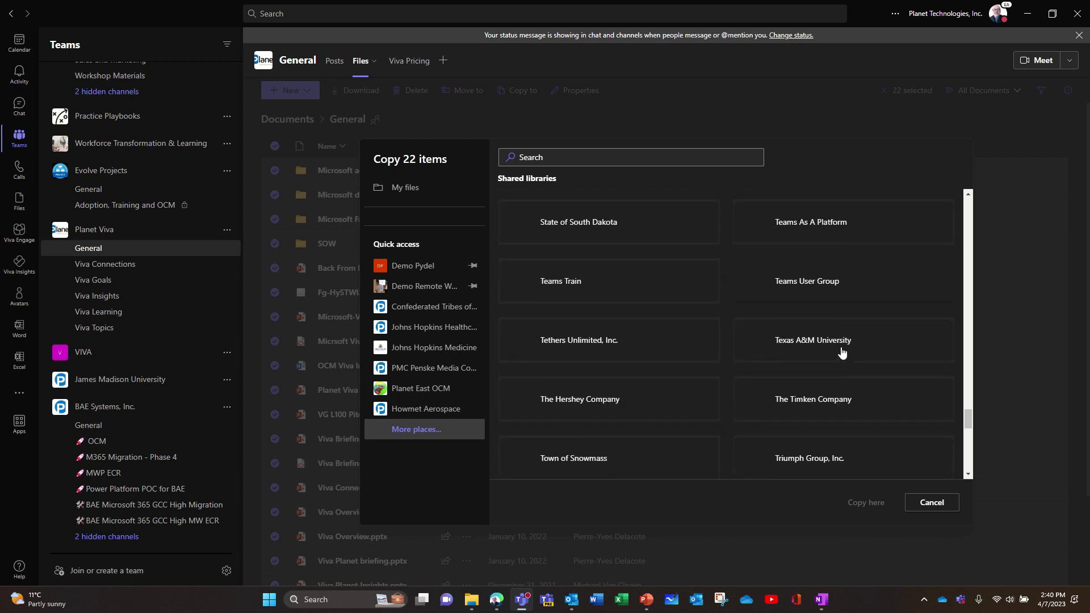
scroll(842, 352, "down", 3)
left_click(562, 156)
type("pla")
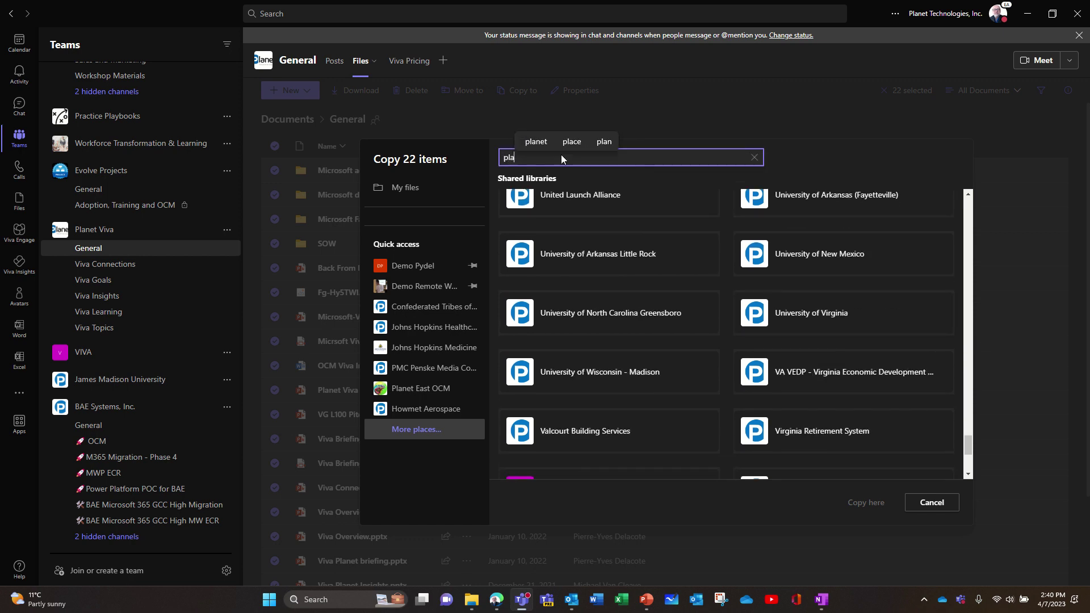
type("net viva")
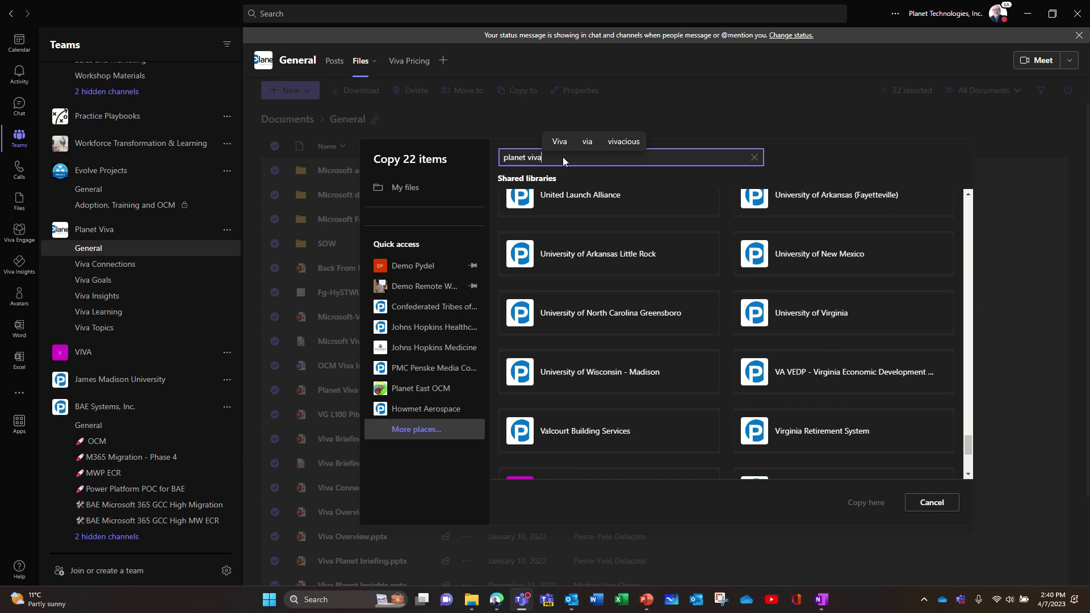
key("Return")
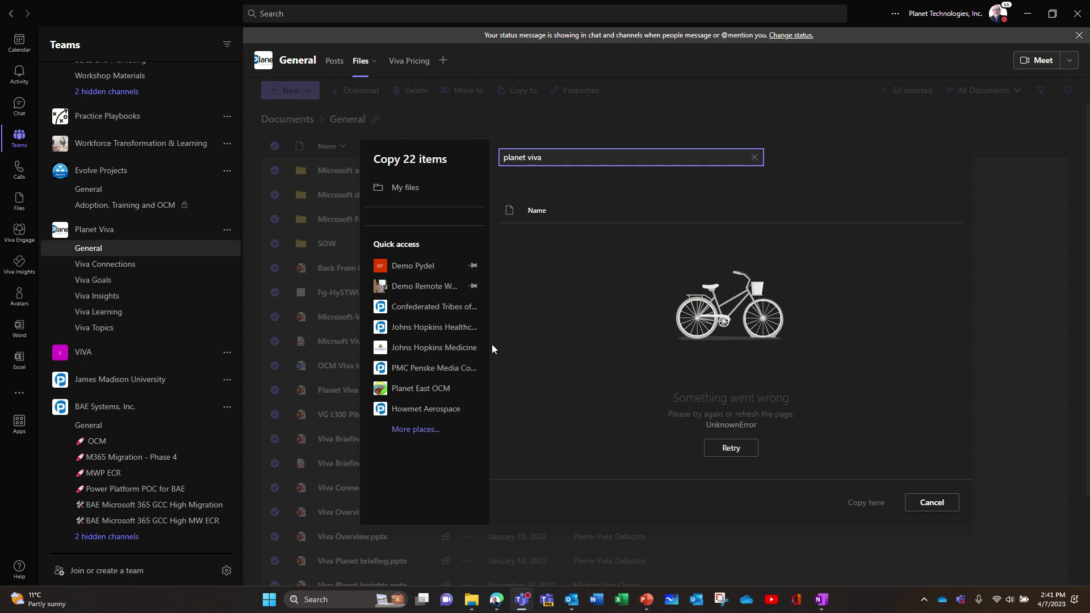
Choose the Planet Viva [copy] team among the shared libraries and copy the selected items into its General folder
left_click(424, 430)
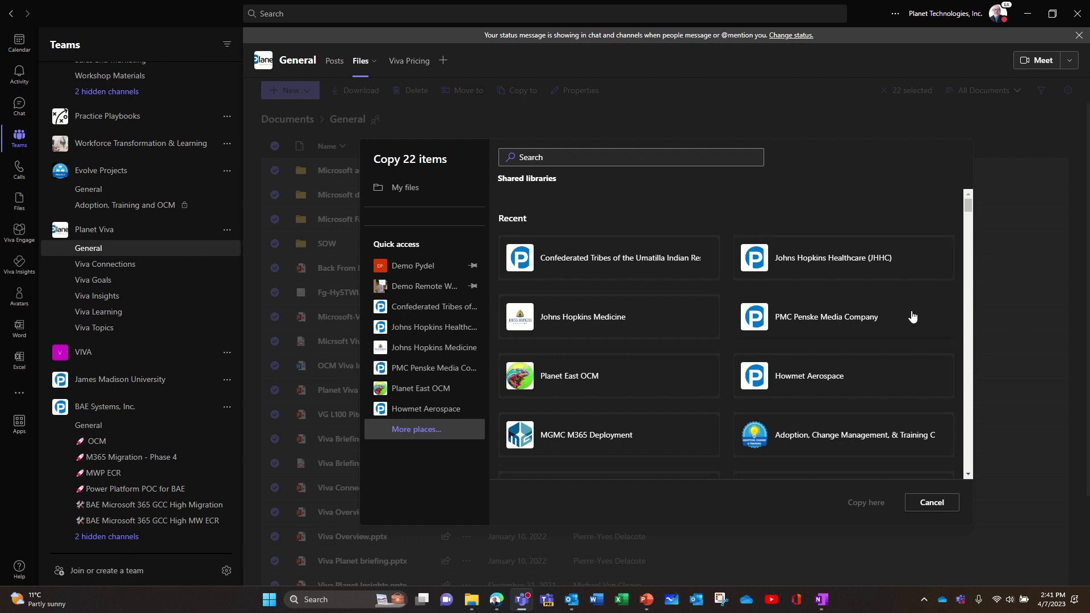
scroll(724, 335, "down", 3)
scroll(723, 335, "down", 3)
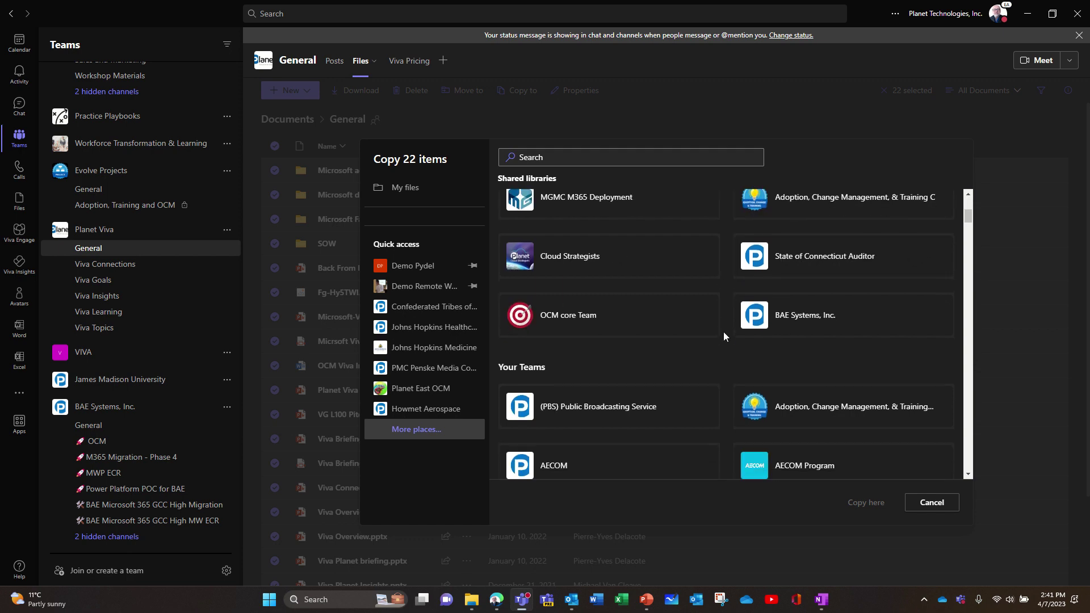
scroll(723, 332, "down", 8)
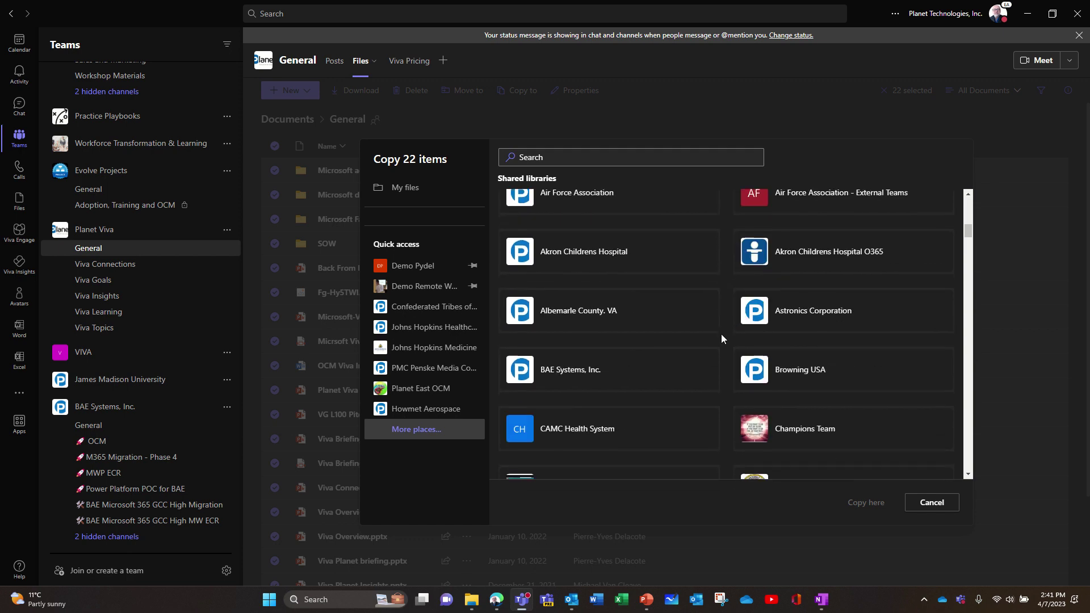
scroll(722, 336, "down", 10)
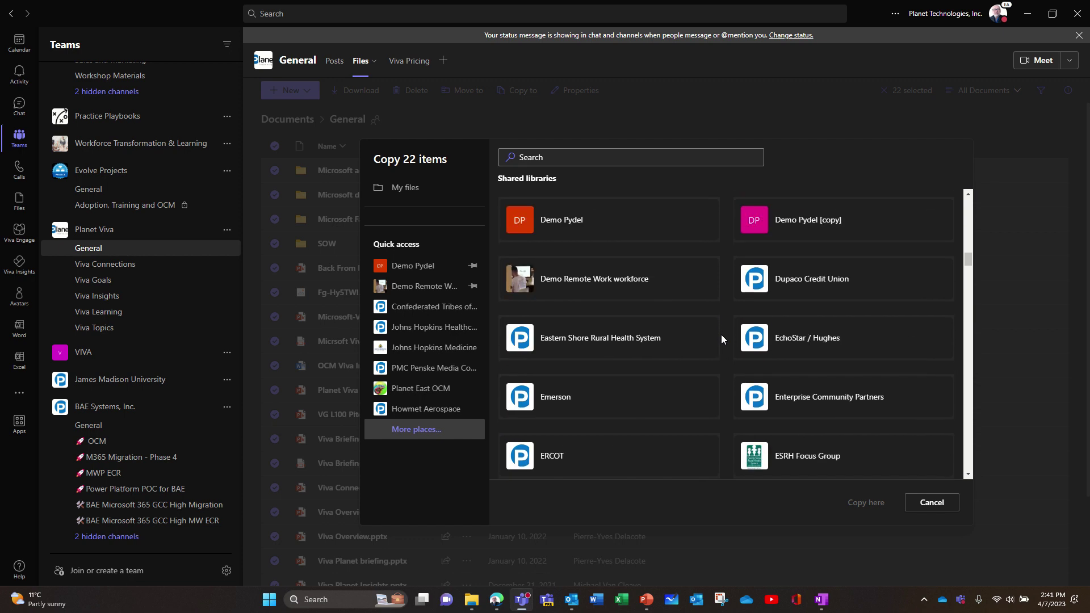
scroll(721, 335, "down", 13)
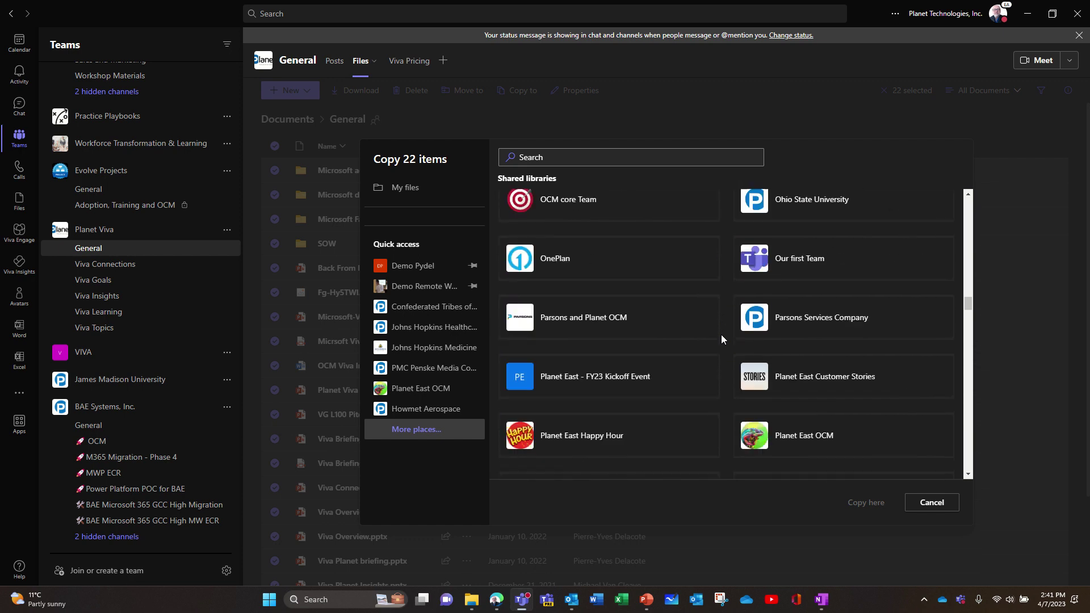
scroll(721, 335, "down", 4)
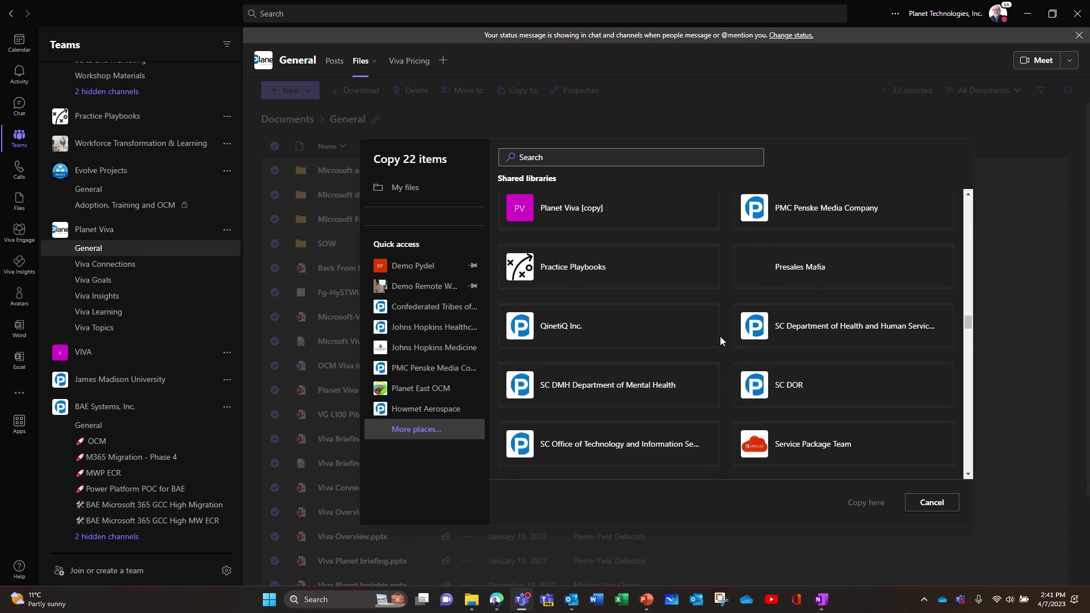
scroll(720, 344, "down", 2)
scroll(720, 344, "up", 5)
scroll(720, 344, "up", 3)
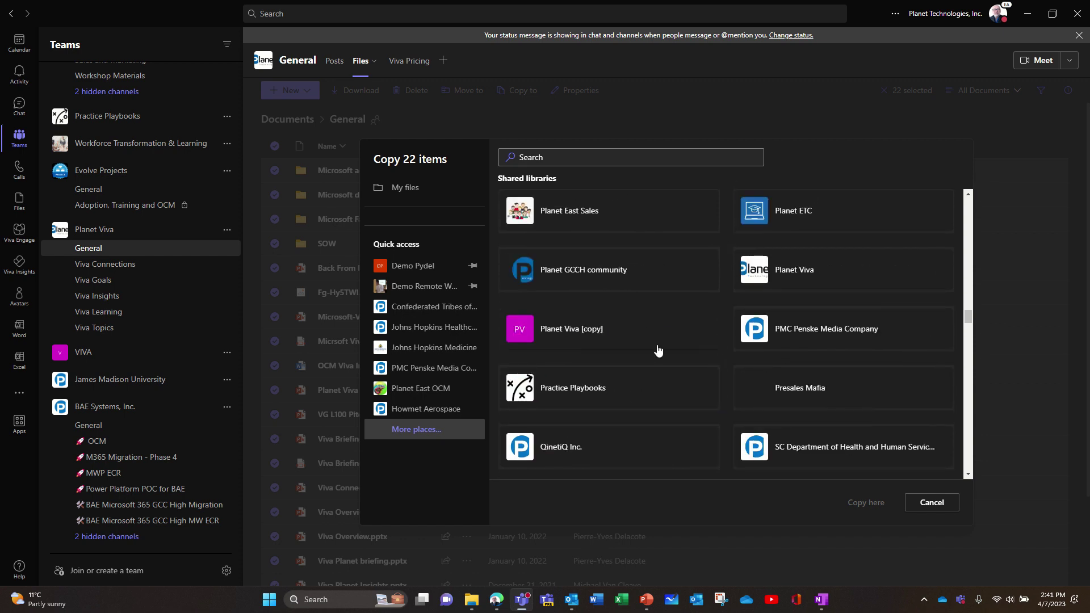
left_click(574, 331)
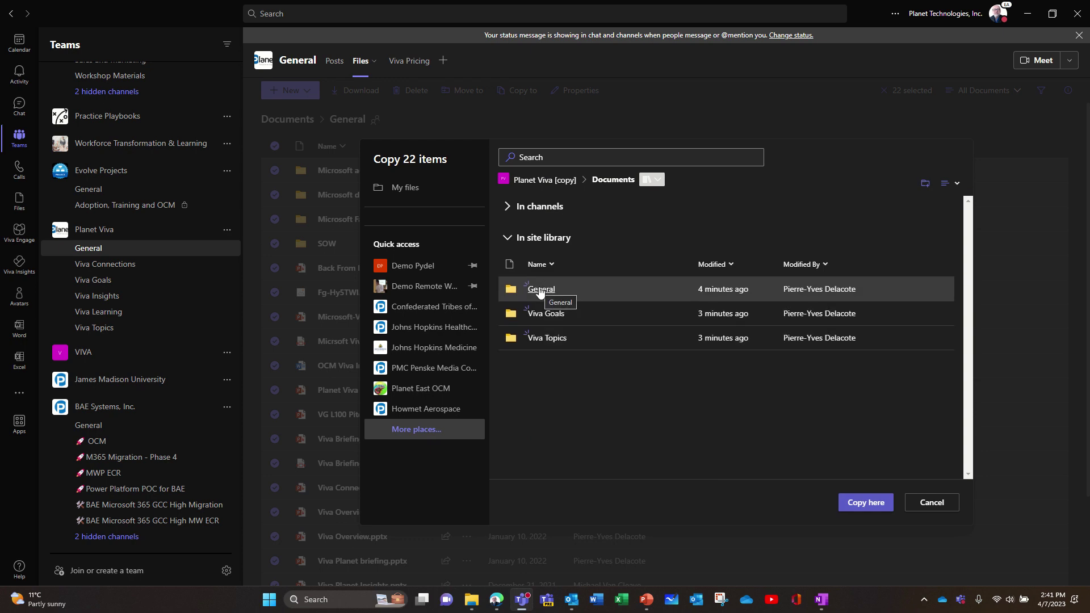
left_click(540, 290)
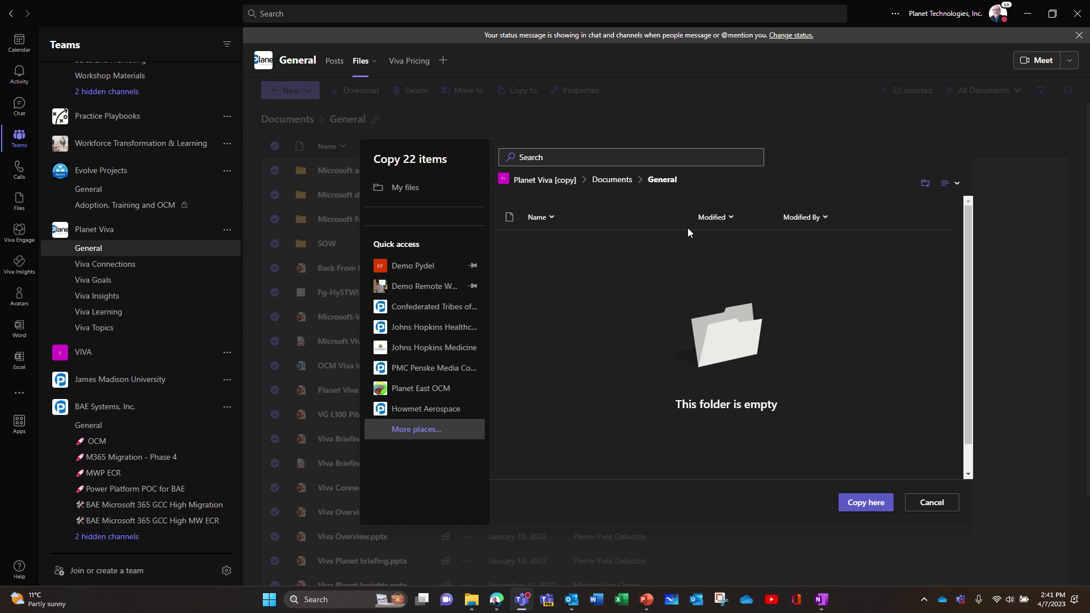
left_click(871, 506)
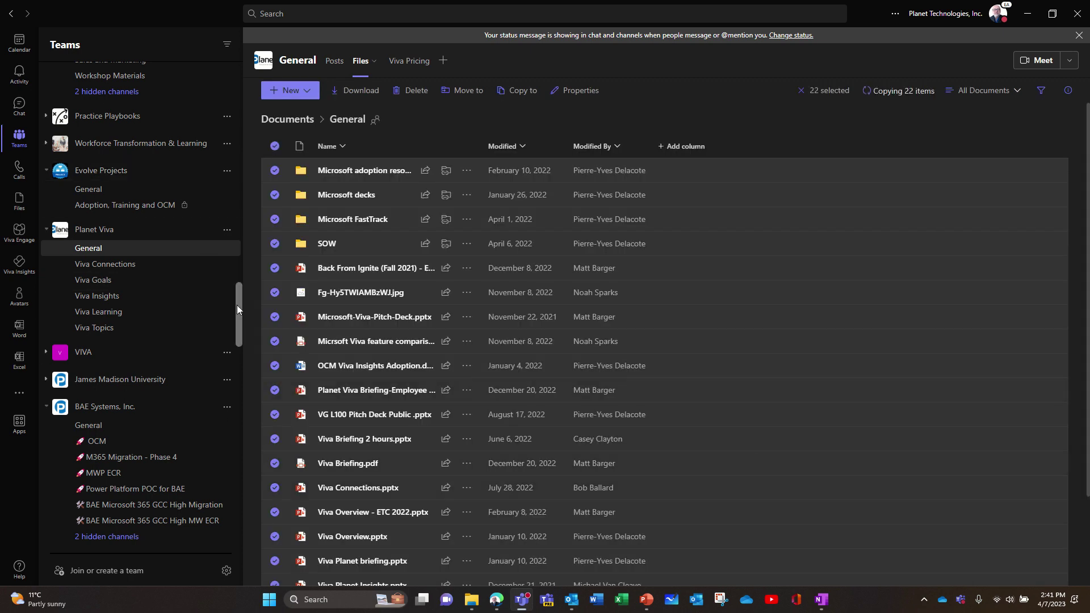
Check the files in the General channel of the Planet Viva [copy] team
left_click_drag(236, 305, 248, 538)
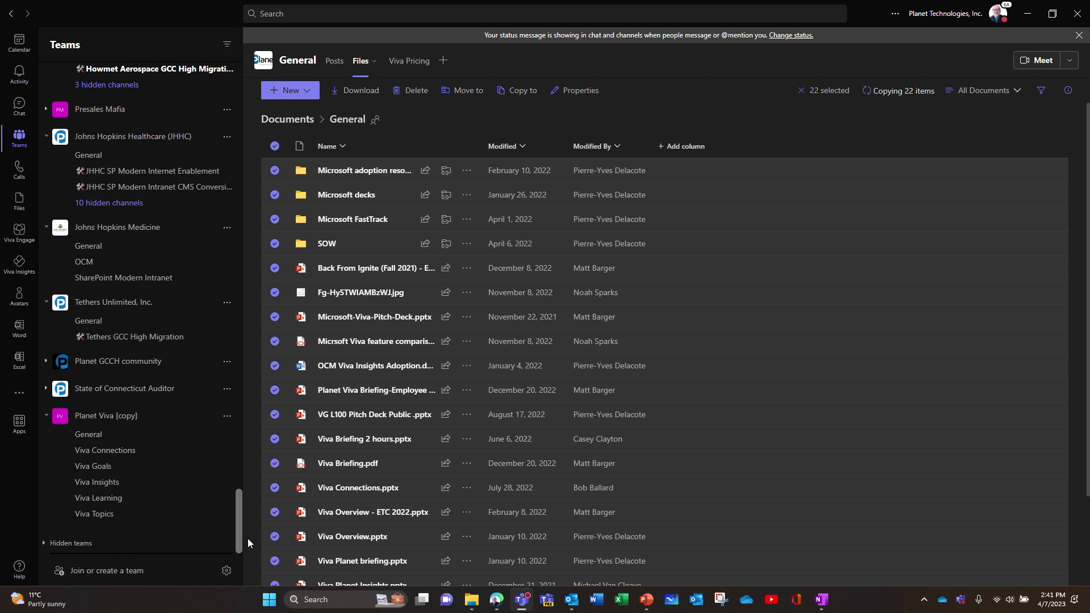
left_click(88, 435)
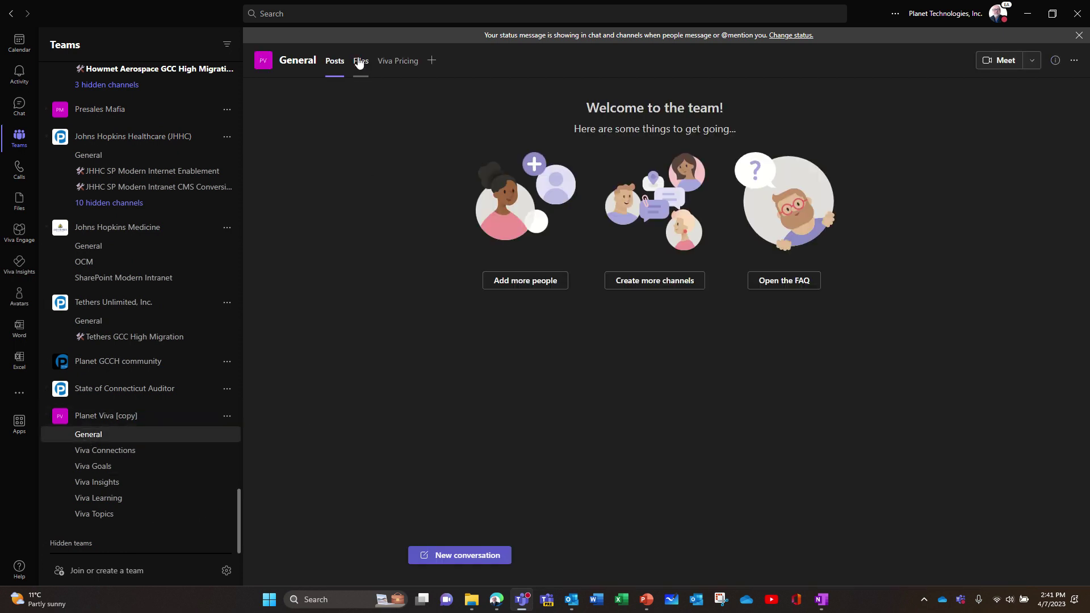
left_click(360, 62)
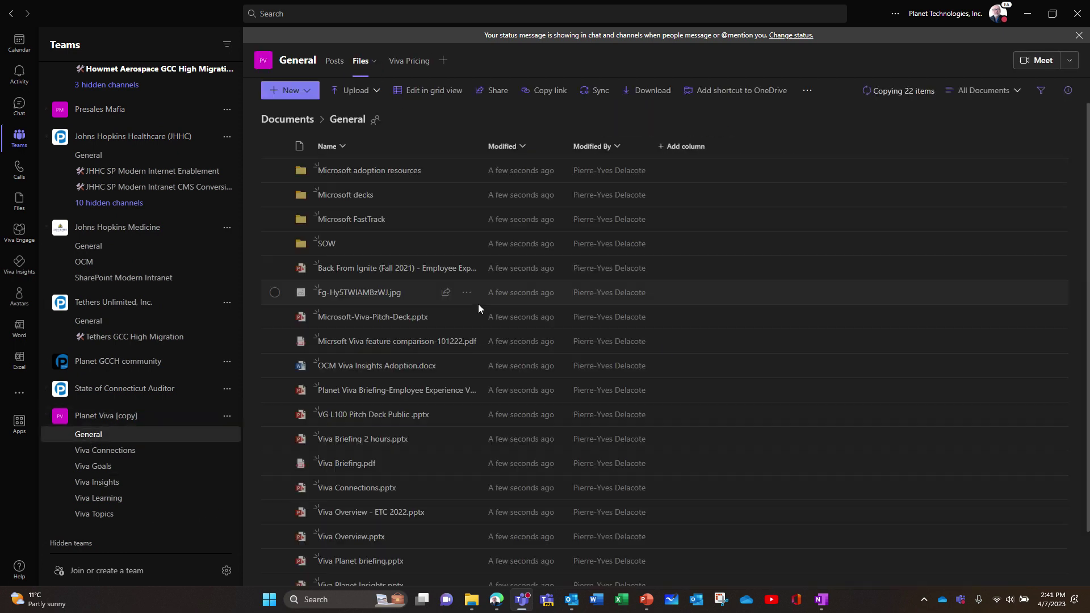